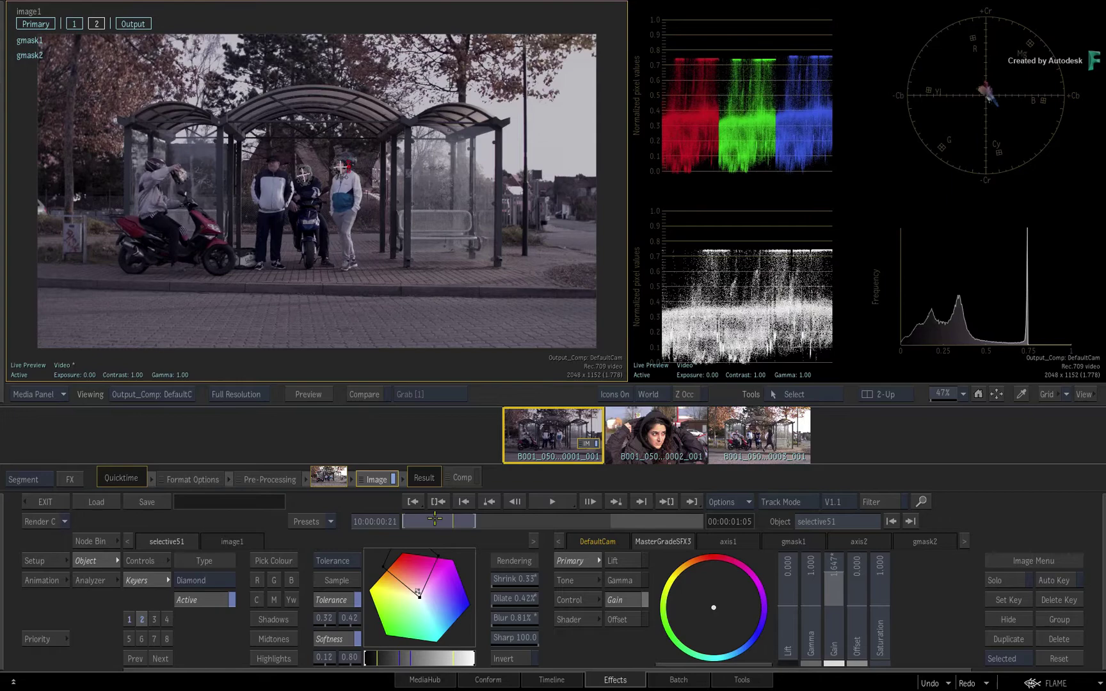
pyautogui.scroll(5, 350, 241)
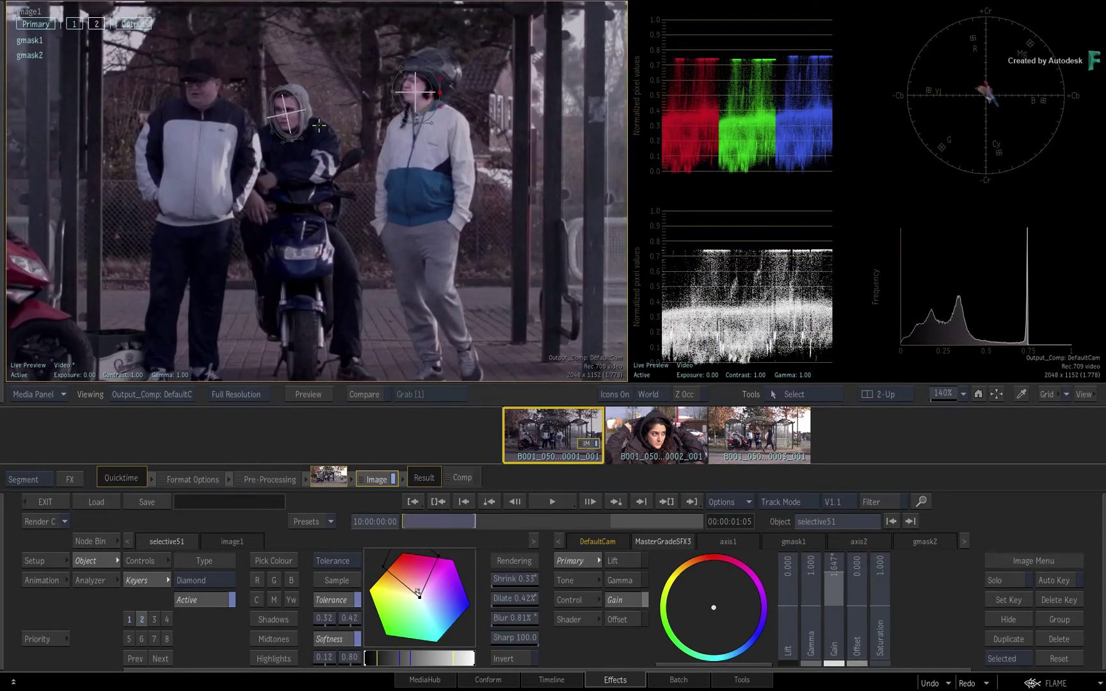
# Review selectives 1 and 2 and their face-mask matte, then zoom out to the shelter.
pyautogui.click(130, 619)
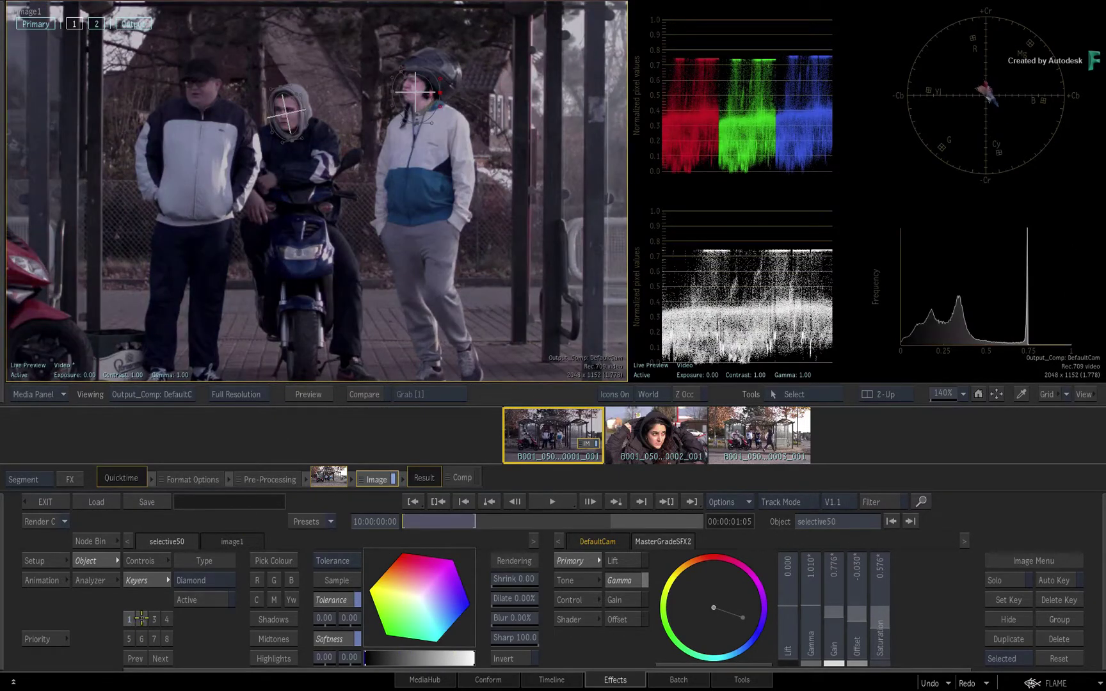
pyautogui.click(142, 619)
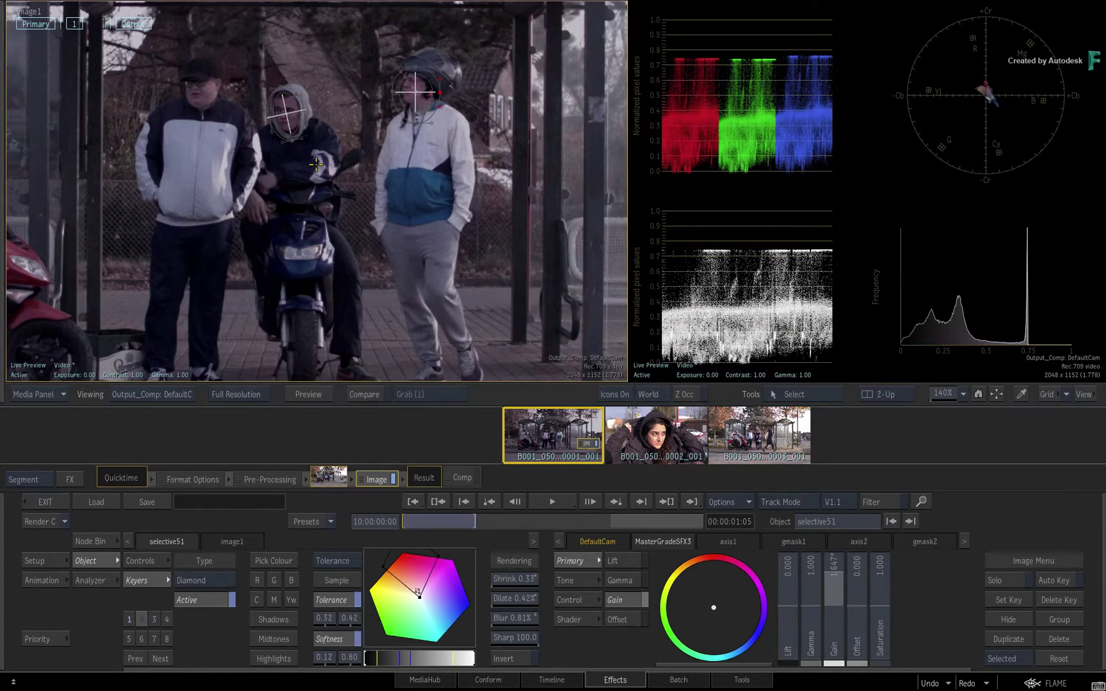
pyautogui.press('F3')
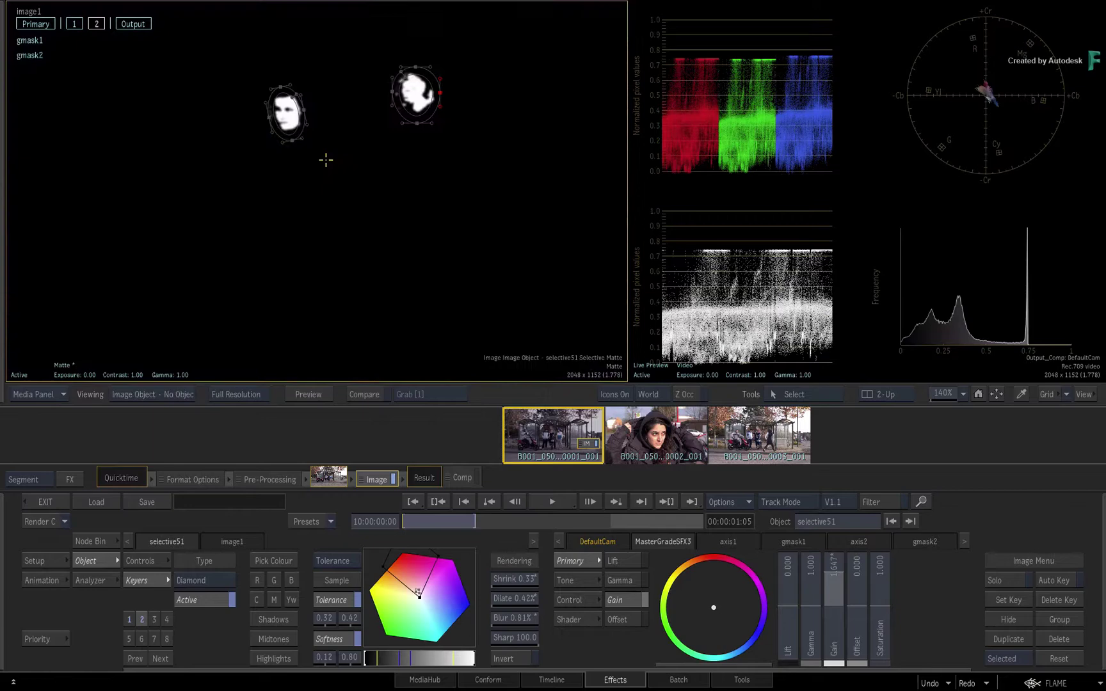
pyautogui.press('F4')
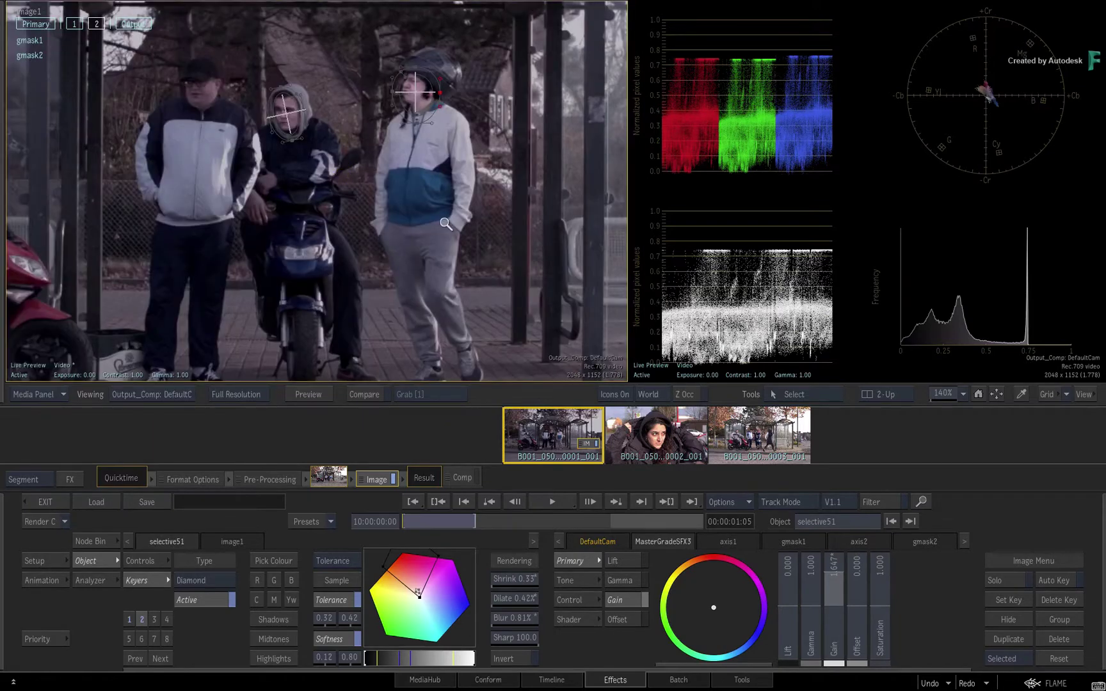
pyautogui.moveTo(446, 224); pyautogui.dragTo(463, 394)
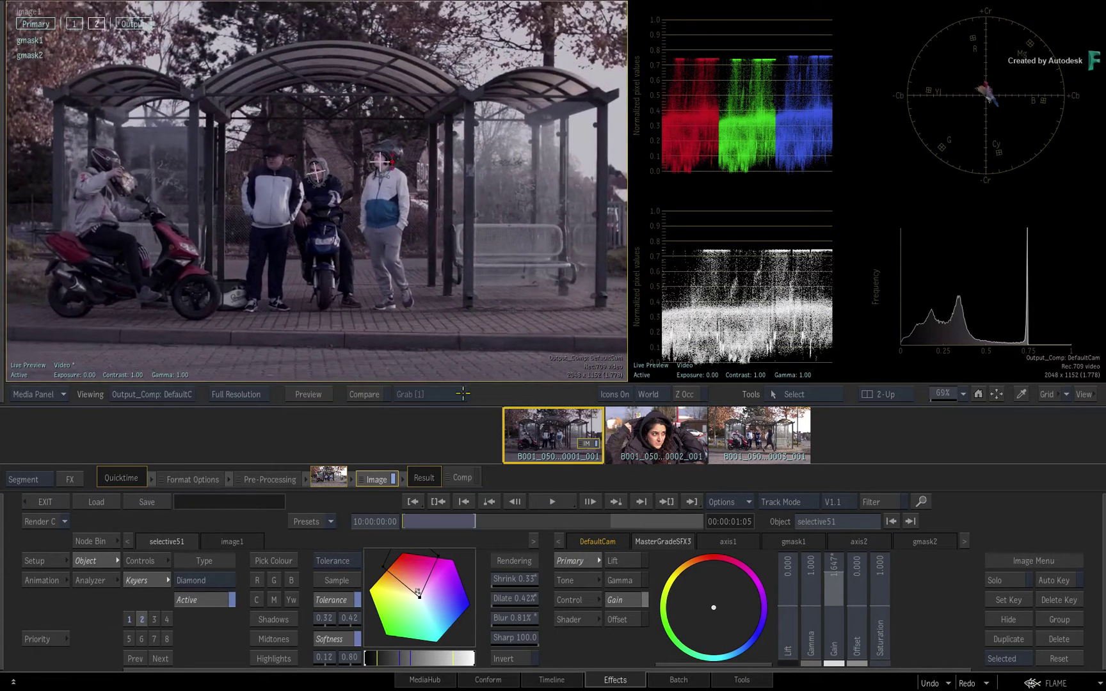
# Scrub the shot, set playback to Segment Range and play it through.
pyautogui.moveTo(420, 520)
pyautogui.mouseDown()
pyautogui.moveTo(441, 514)
pyautogui.moveTo(352, 526)
pyautogui.mouseUp()
pyautogui.click(743, 508)
pyautogui.click(766, 530)
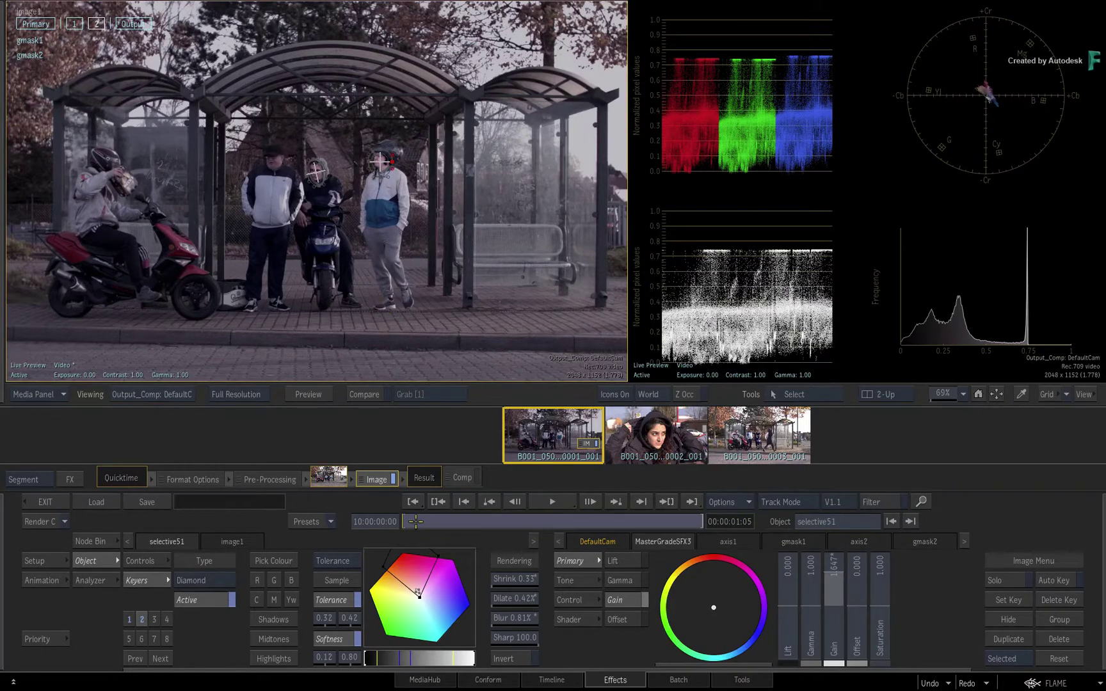
pyautogui.press('space')
pyautogui.moveTo(225, 171); pyautogui.dragTo(502, 189)
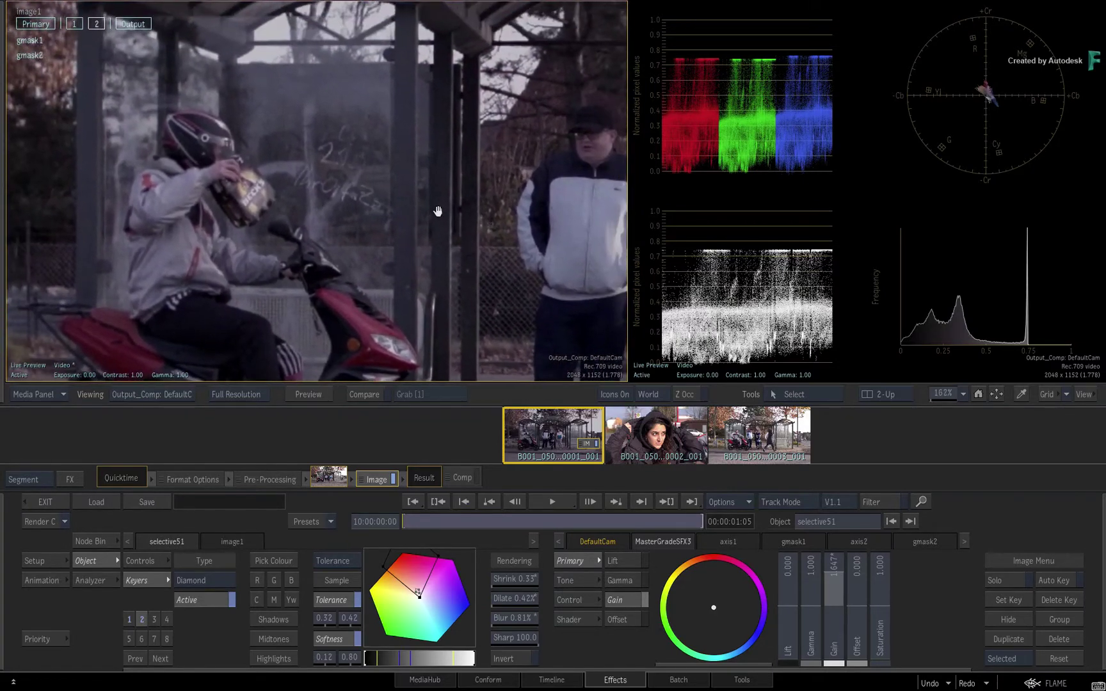
pyautogui.moveTo(502, 190)
pyautogui.mouseDown()
pyautogui.moveTo(385, 208)
pyautogui.moveTo(373, 227)
pyautogui.mouseUp()
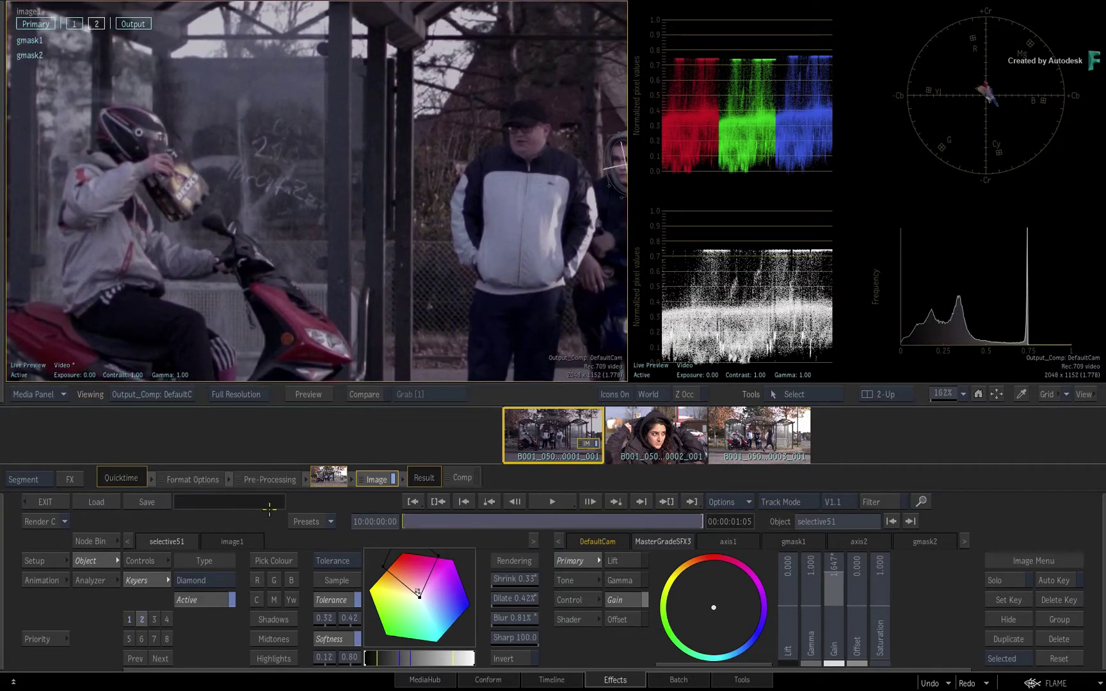
pyautogui.click(128, 619)
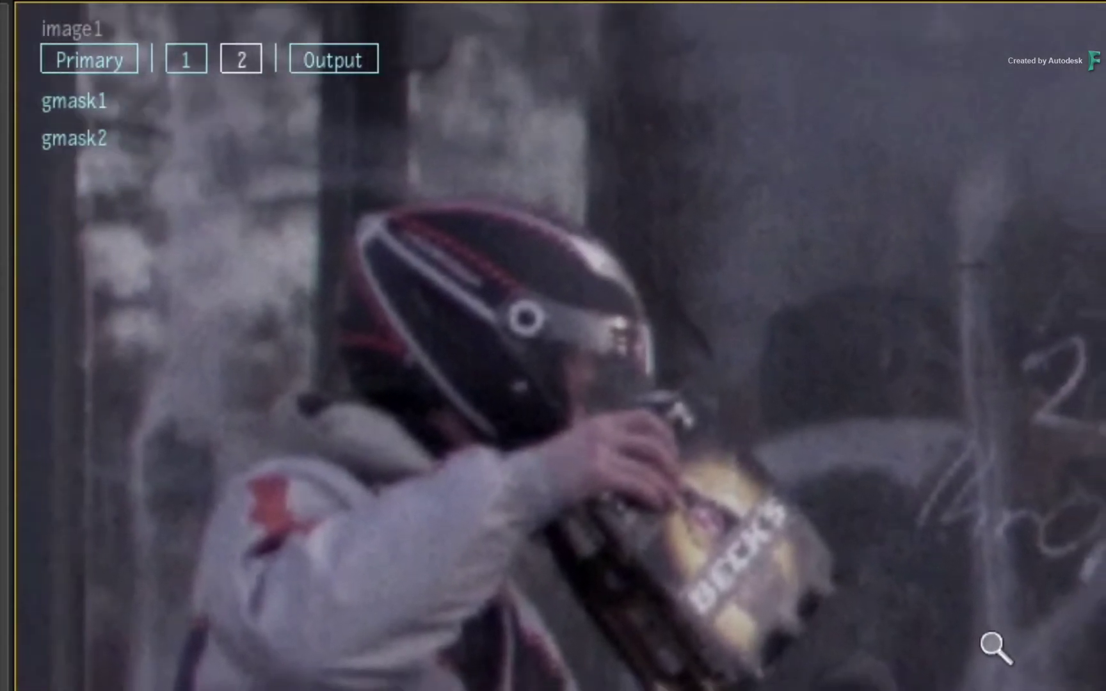
pyautogui.scroll(-1, 996, 648)
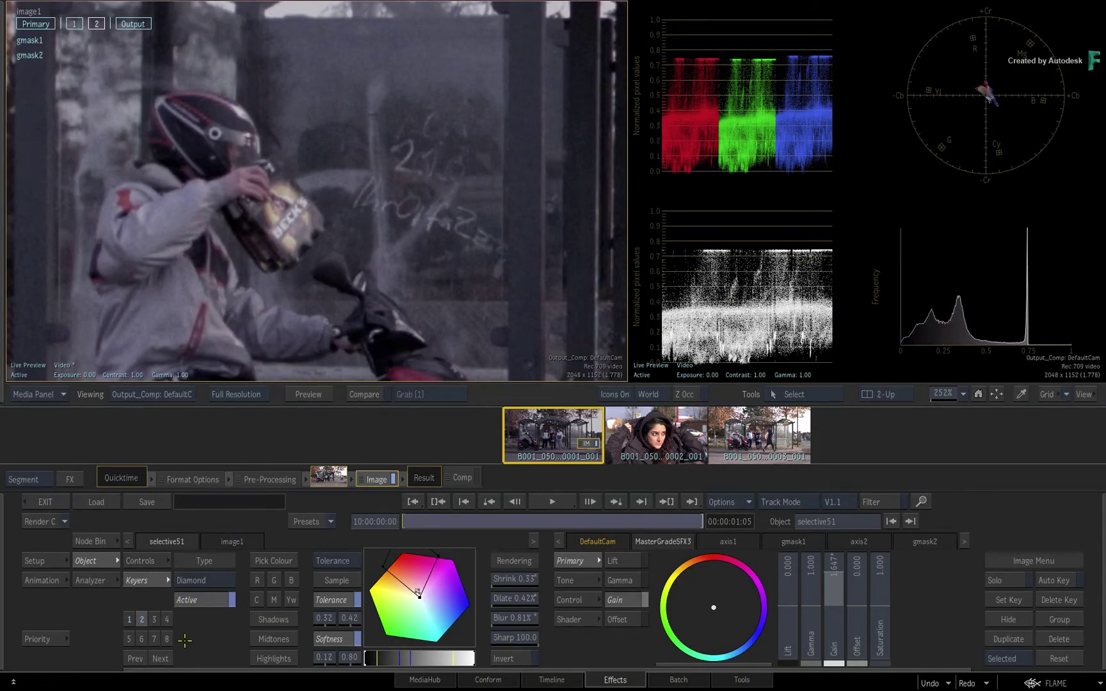
# Load the BlurSFX shader into a third selective and raise its Global blur amount.
pyautogui.click(153, 617)
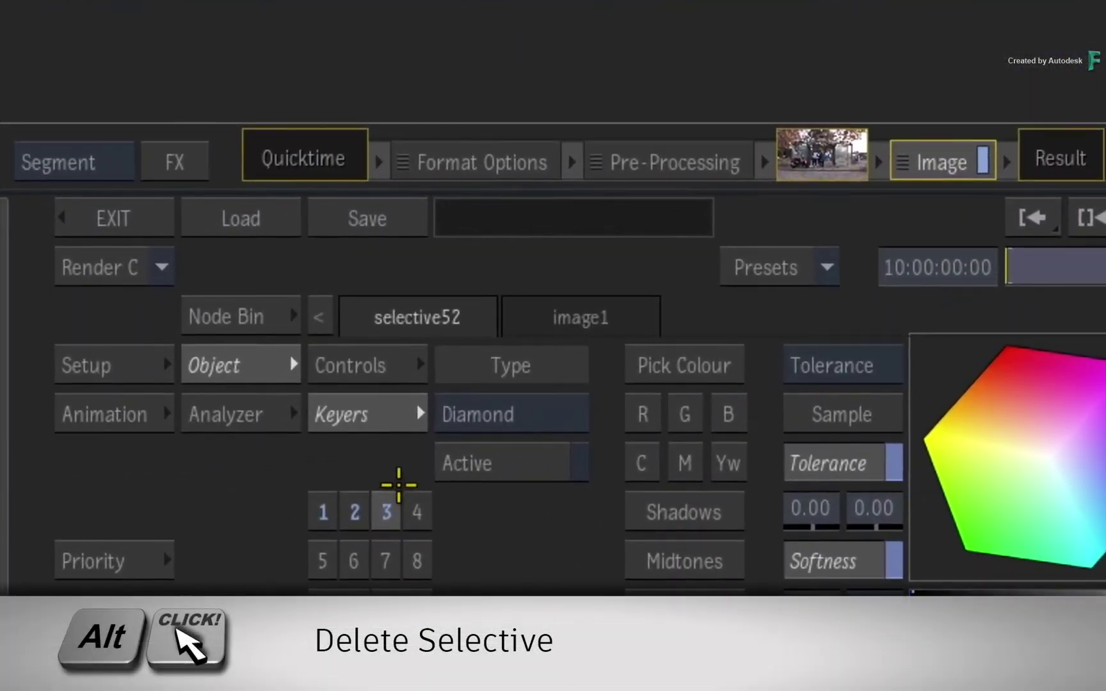
pyautogui.keyDown('alt'); pyautogui.click(382, 509); pyautogui.keyUp('alt')
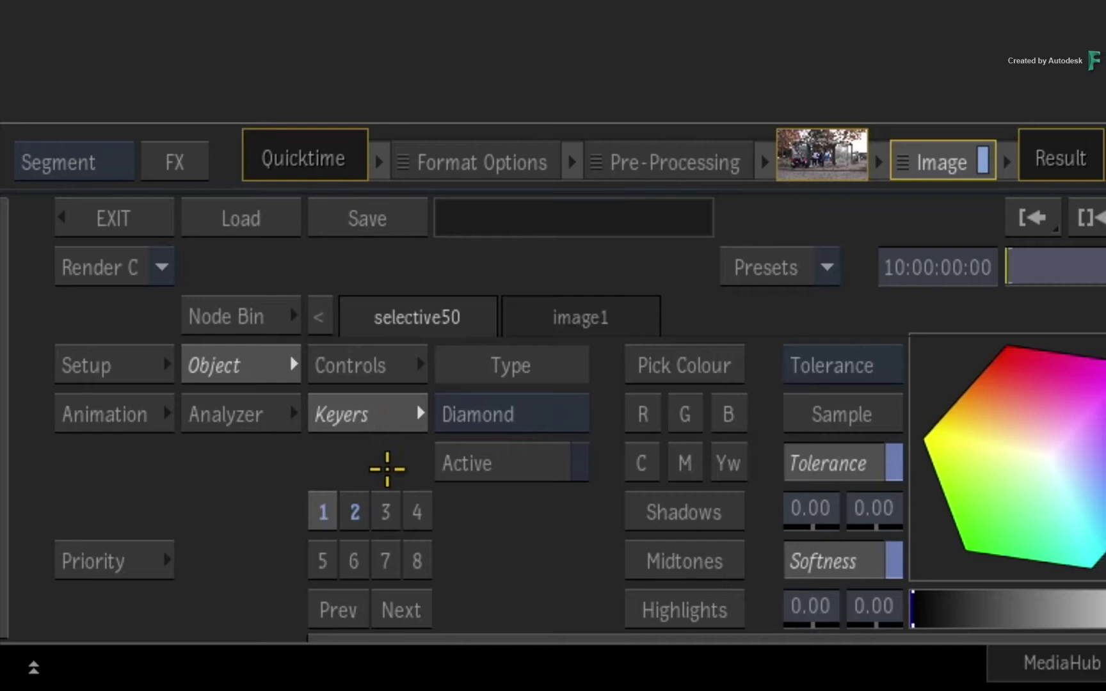
pyautogui.click(386, 511)
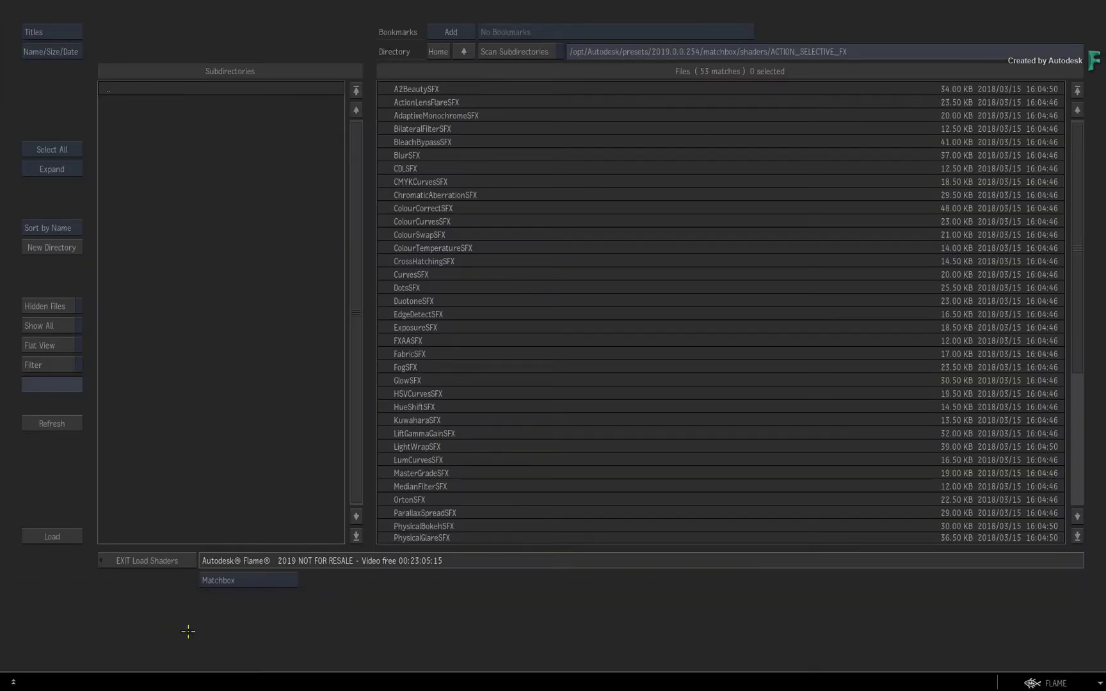
pyautogui.click(58, 49)
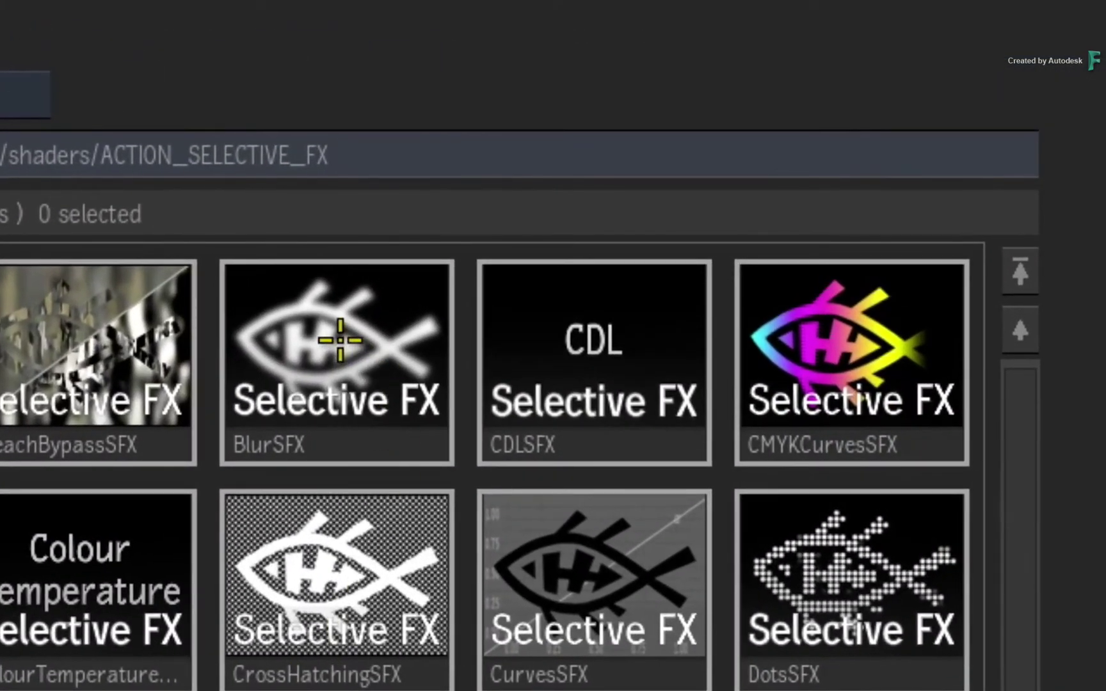
pyautogui.click(331, 338)
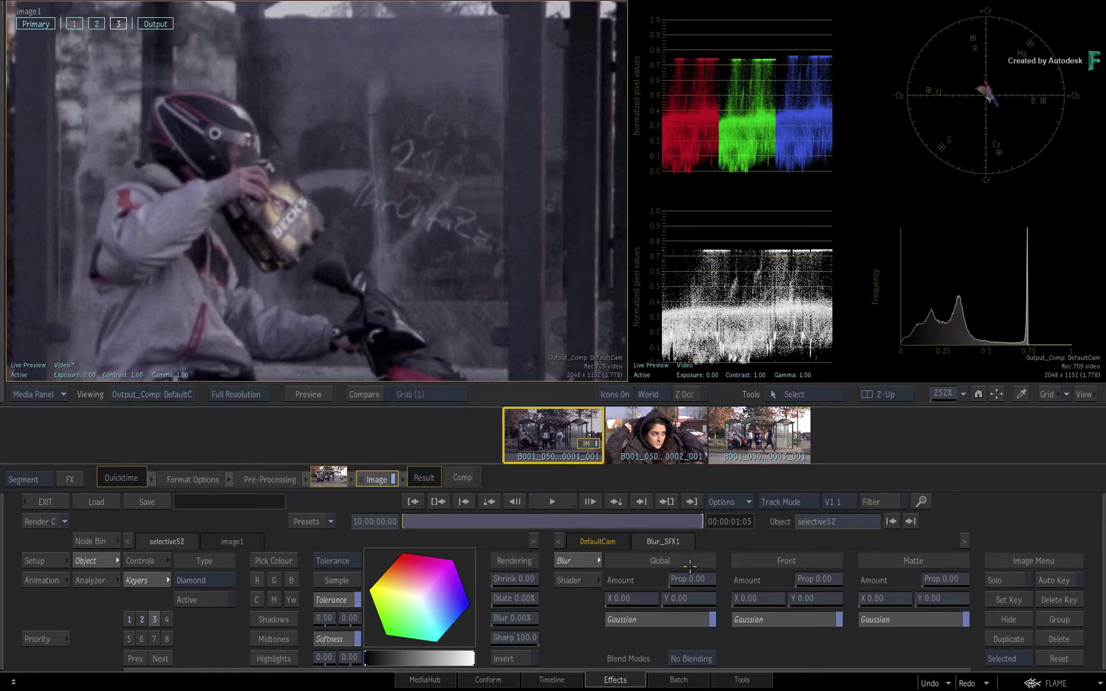
pyautogui.moveTo(690, 567)
pyautogui.mouseDown()
pyautogui.moveTo(718, 575)
pyautogui.moveTo(695, 578)
pyautogui.mouseUp()
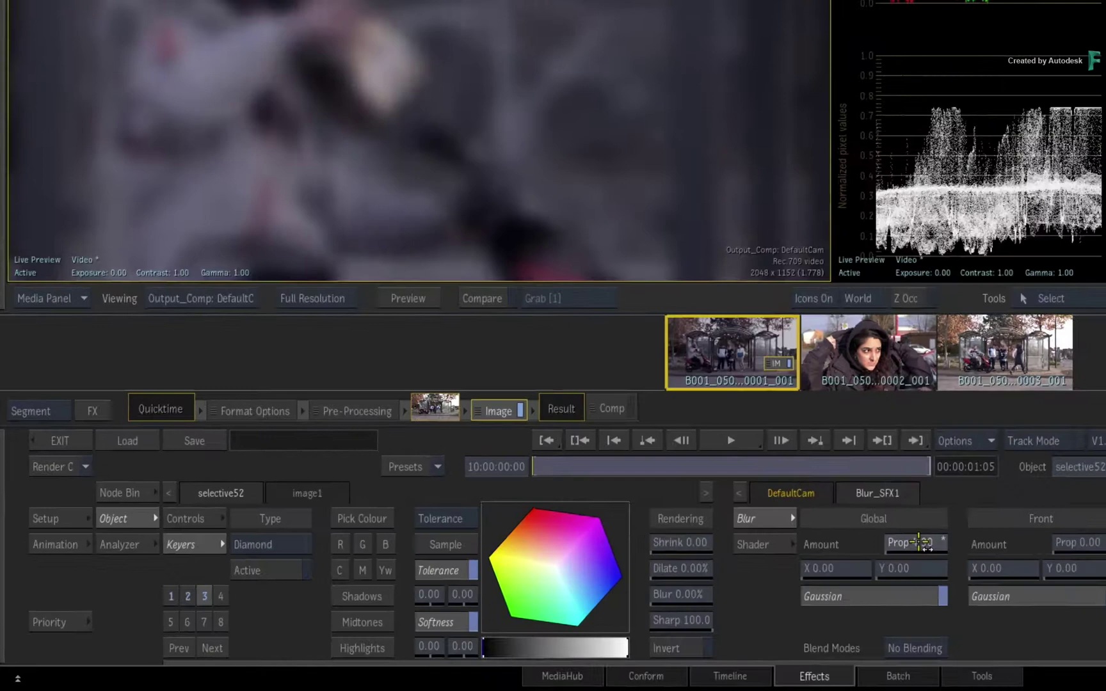
# Draw a GMask around the rider's package on the blur selective and choose Add Gradient Point.
pyautogui.click(206, 598)
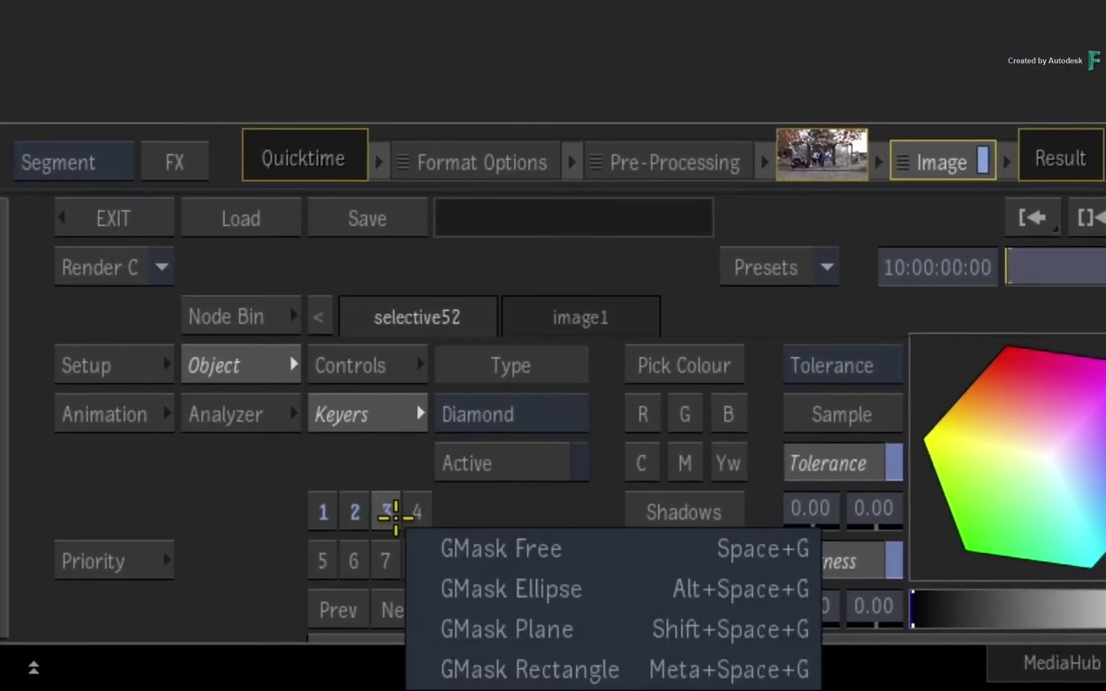
pyautogui.click(468, 547)
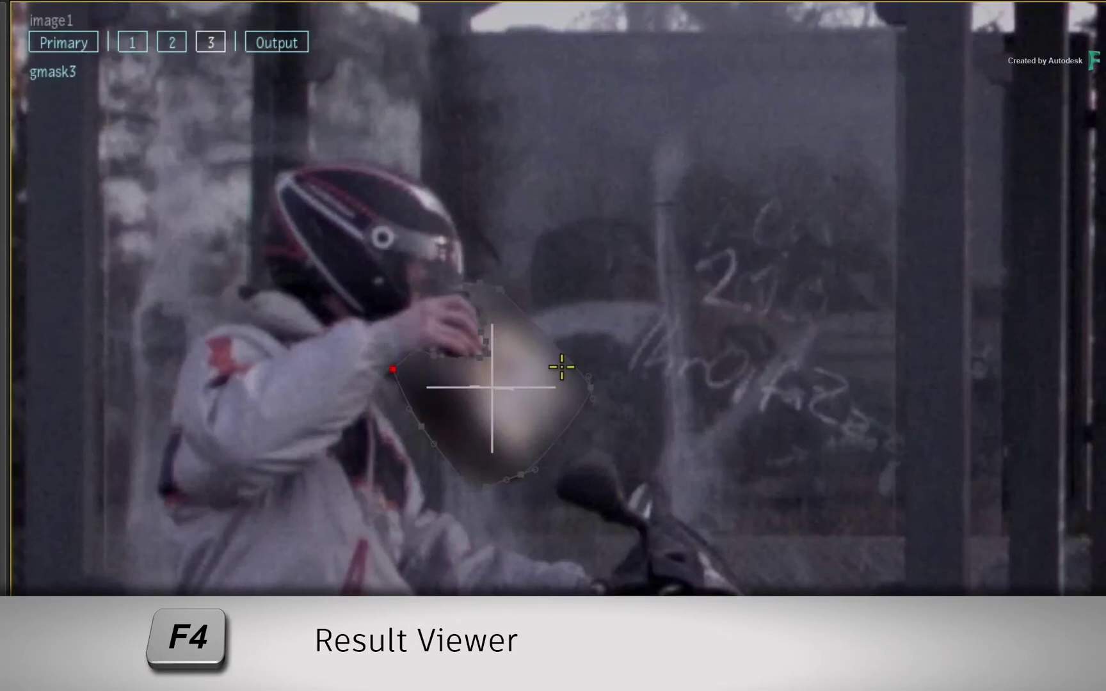
pyautogui.moveTo(590, 388)
pyautogui.mouseDown()
pyautogui.moveTo(558, 395)
pyautogui.moveTo(581, 393)
pyautogui.mouseUp()
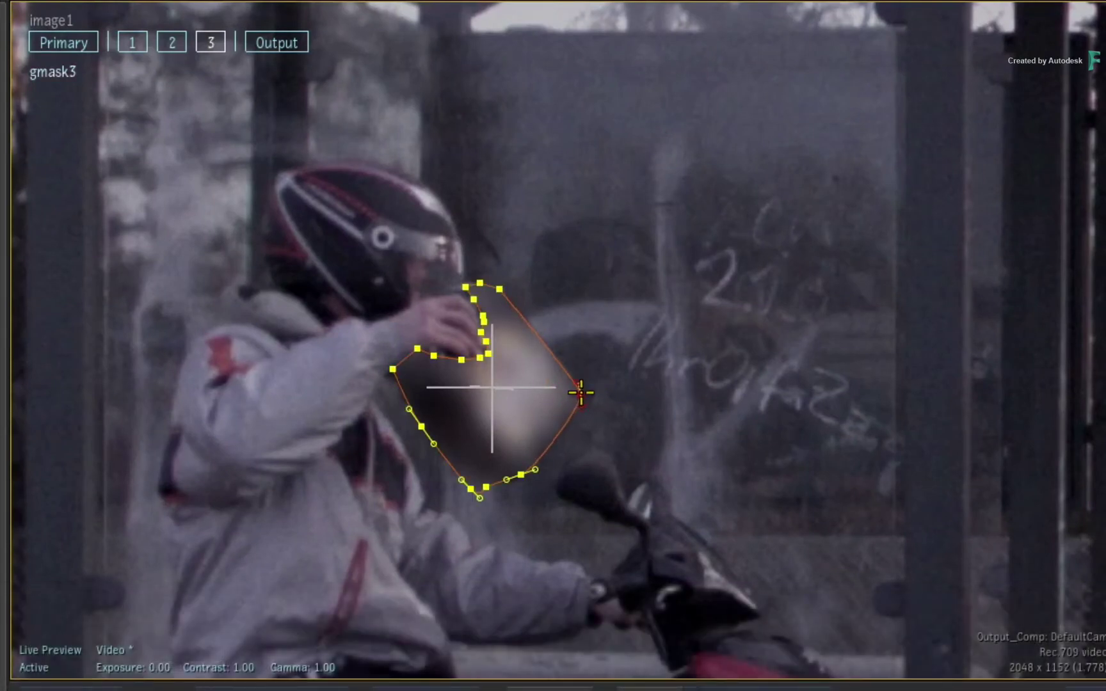
pyautogui.rightClick(549, 349)
pyautogui.click(670, 605)
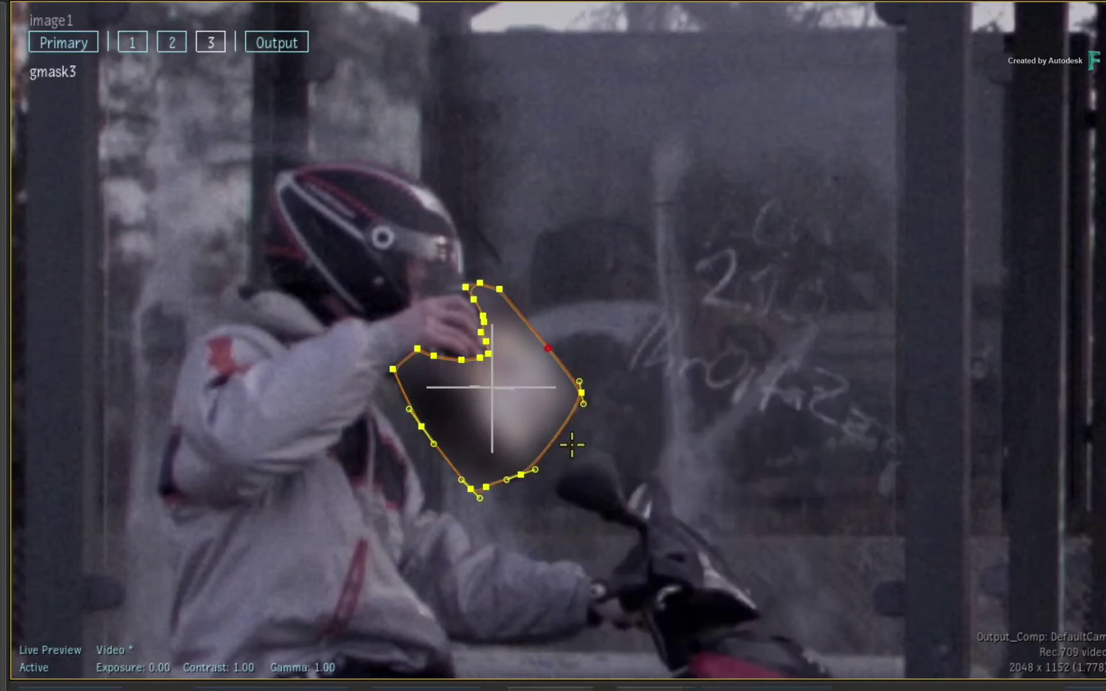
# Place a gradient point on the package mask spline and adjust the Global blur amount.
pyautogui.click(546, 349)
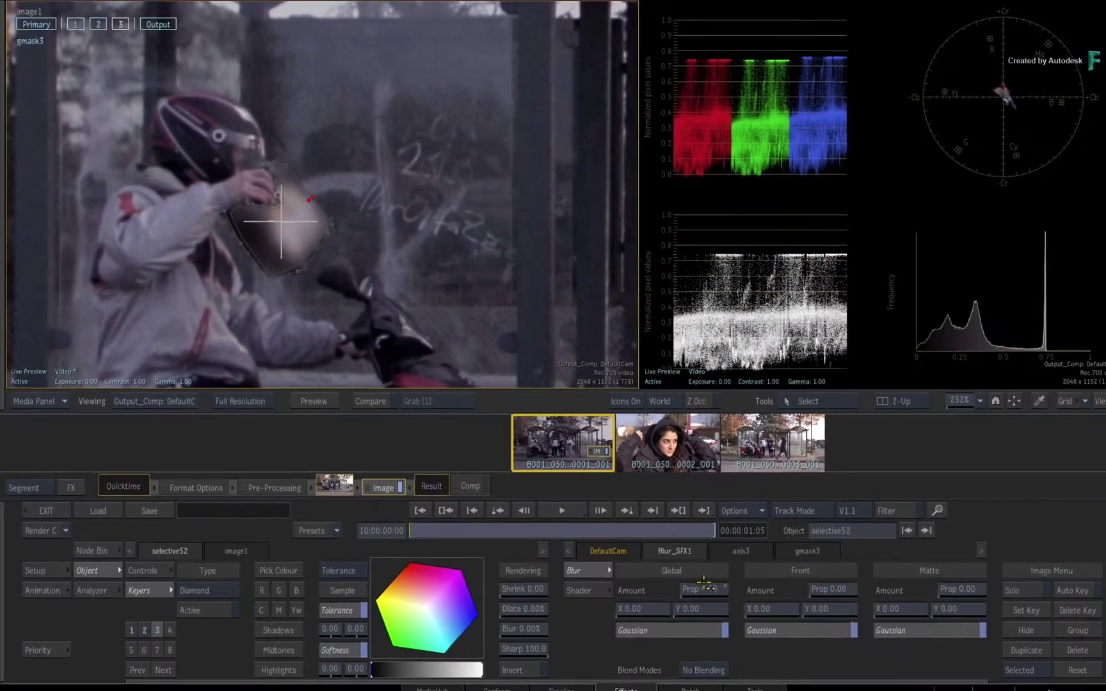
pyautogui.moveTo(705, 589); pyautogui.dragTo(688, 580)
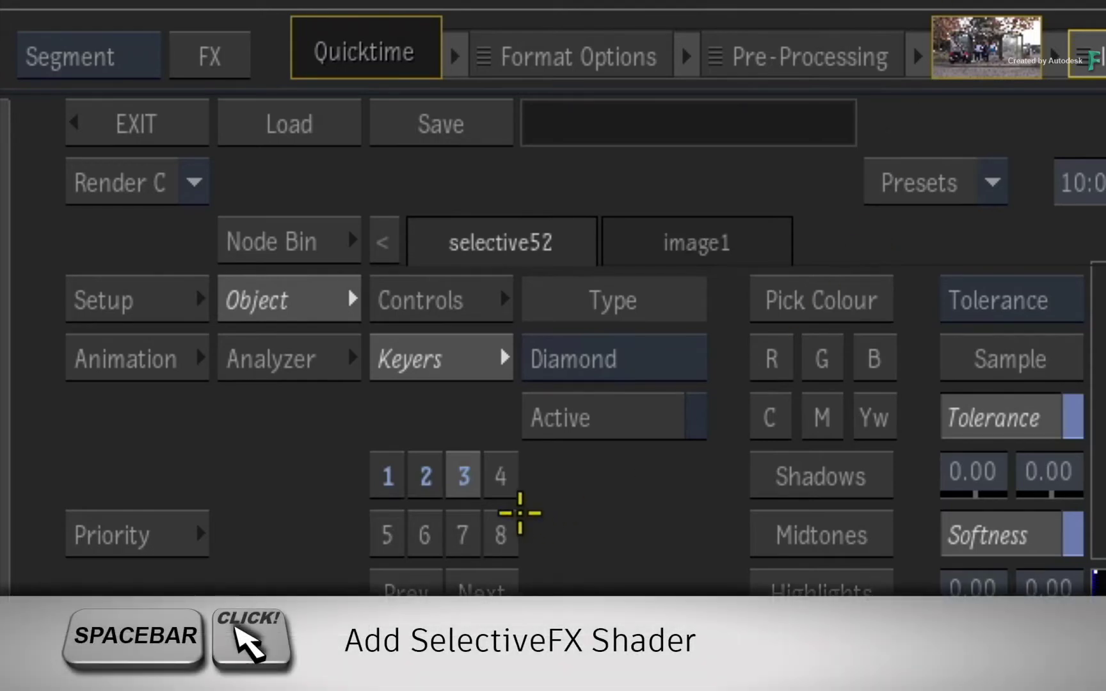
# Load DotsSFX onto the package selective with Size 0.70 and Grid Scale 8.
pyautogui.click(463, 481)
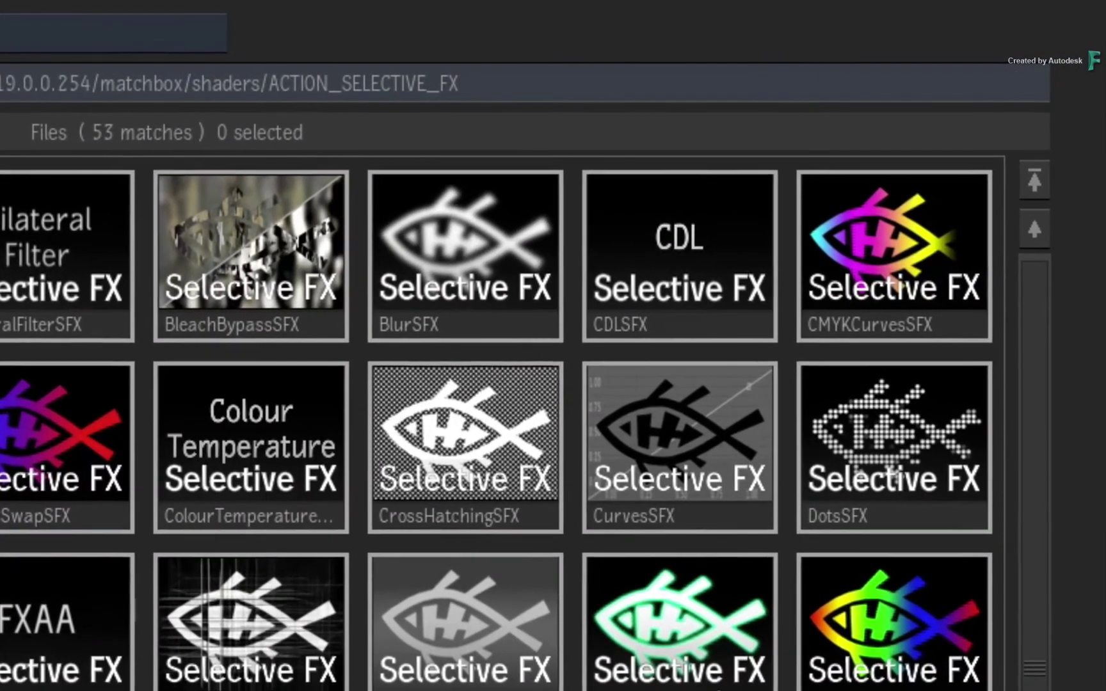
pyautogui.doubleClick(886, 425)
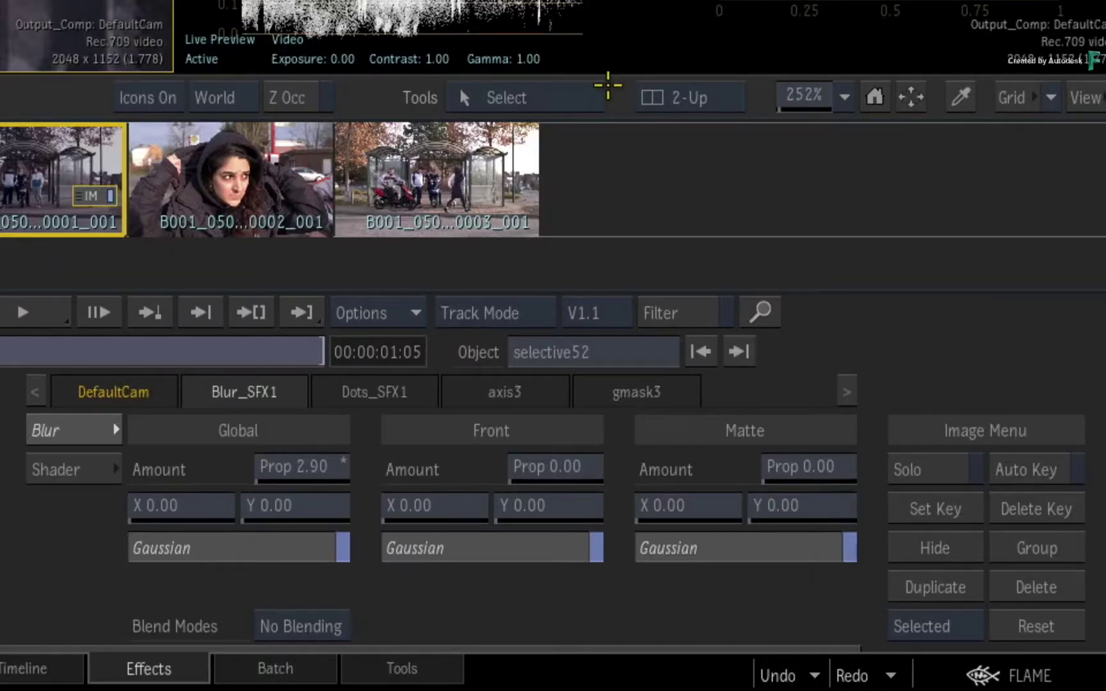
pyautogui.click(340, 391)
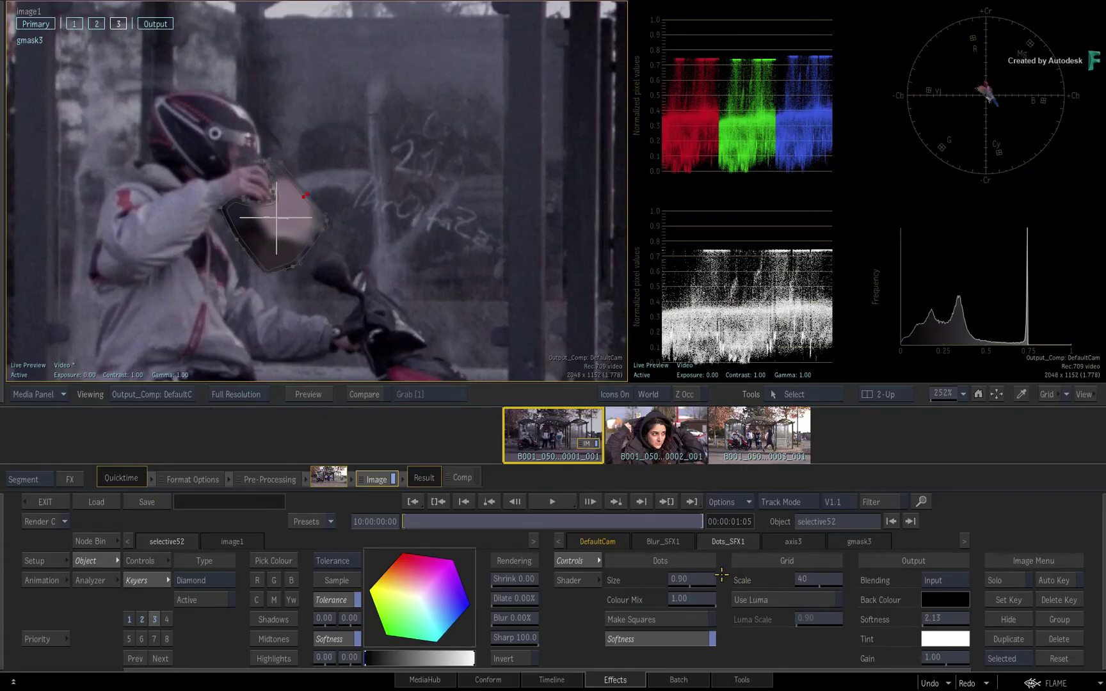
pyautogui.click(713, 578)
pyautogui.write('0.7')
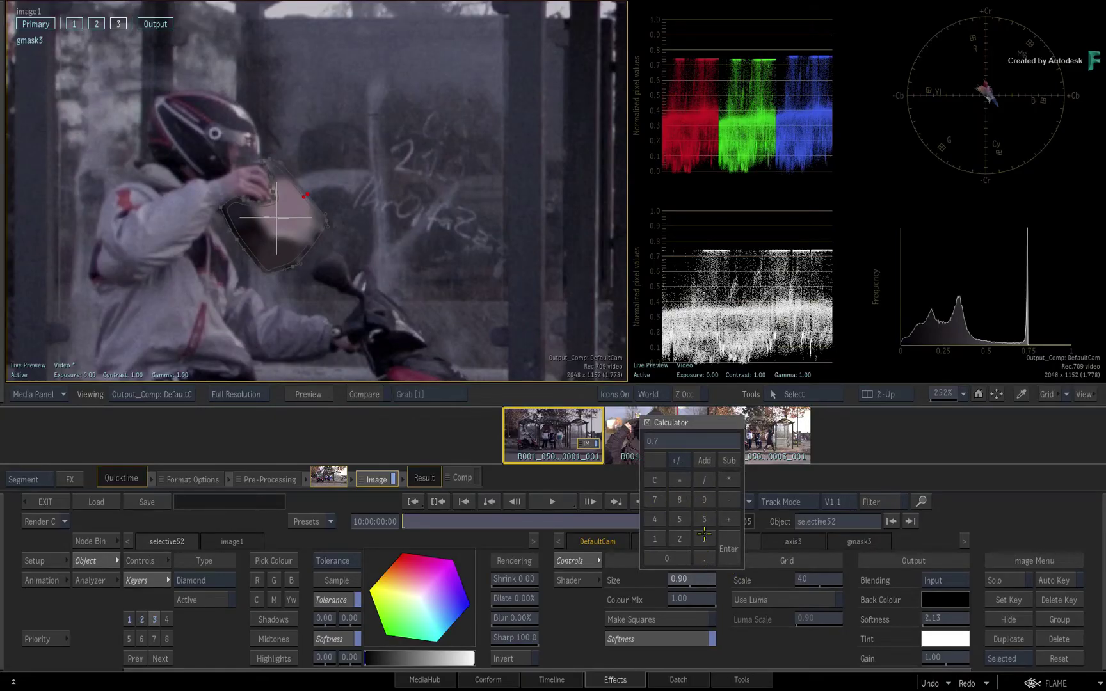
pyautogui.click(725, 548)
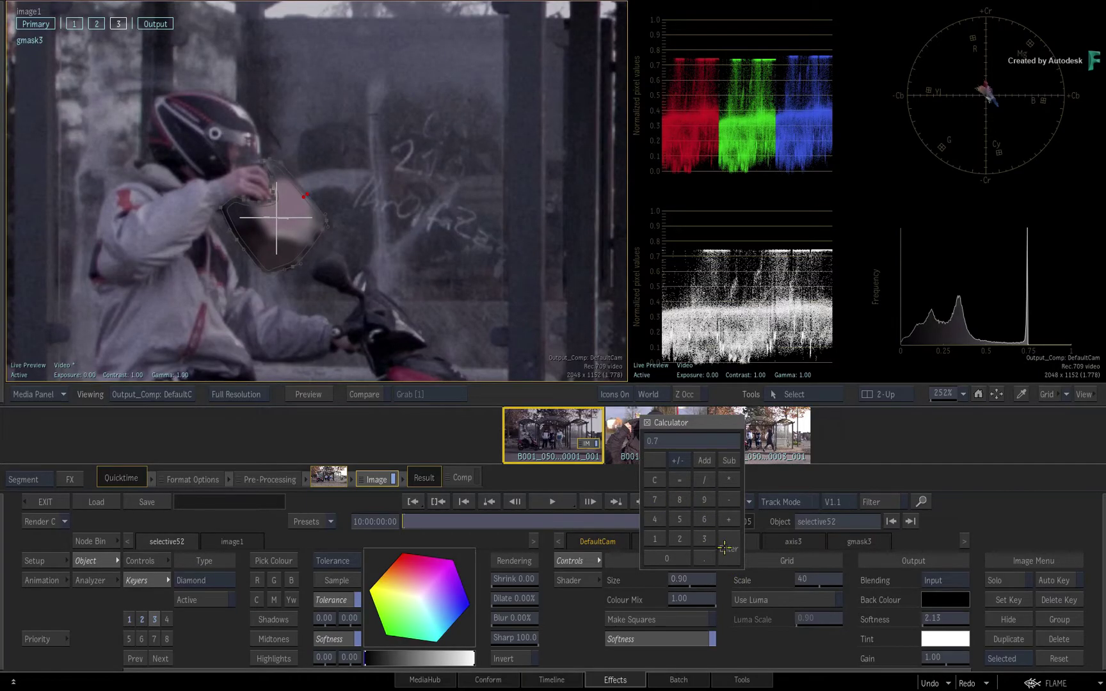
pyautogui.click(817, 580)
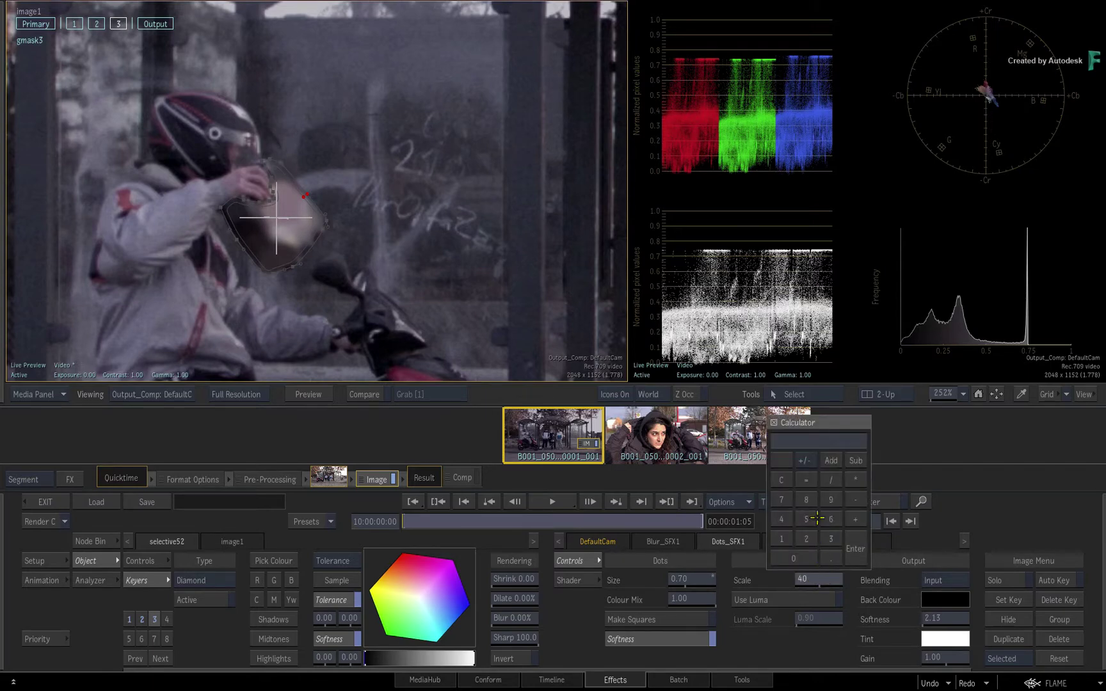
pyautogui.write('8')
pyautogui.click(854, 549)
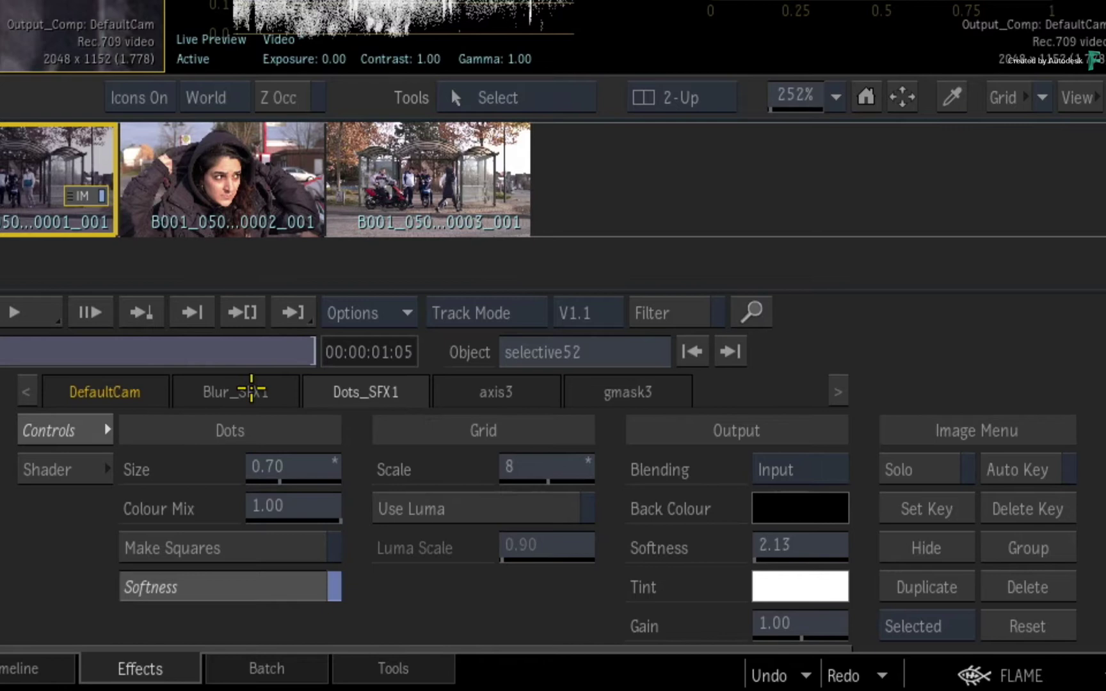
# Compare the Blur_SFX1 and Dots_SFX1 effect settings.
pyautogui.click(249, 393)
pyautogui.click(311, 386)
pyautogui.click(262, 391)
pyautogui.click(333, 391)
pyautogui.click(263, 391)
pyautogui.click(339, 391)
pyautogui.click(254, 393)
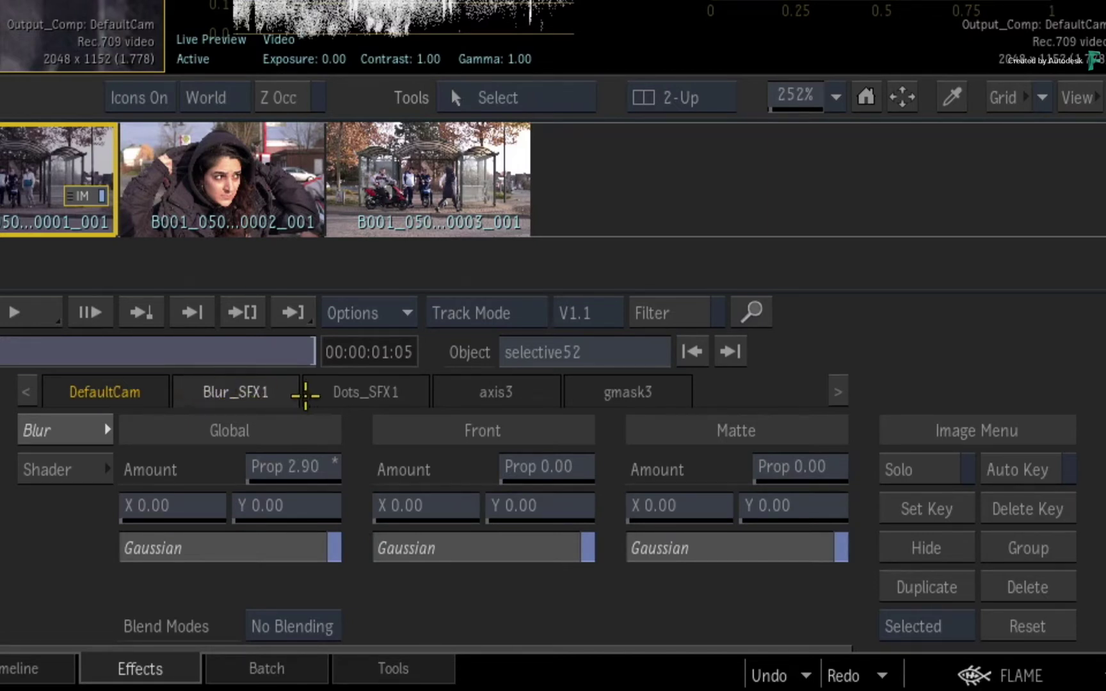
pyautogui.click(317, 392)
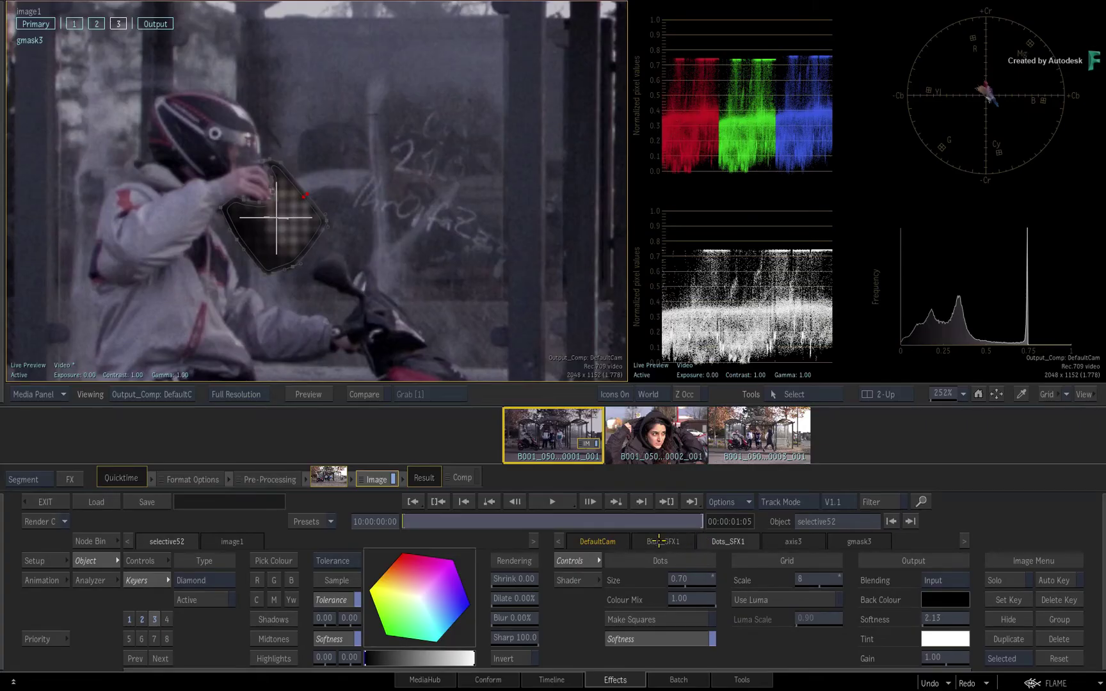
pyautogui.click(644, 541)
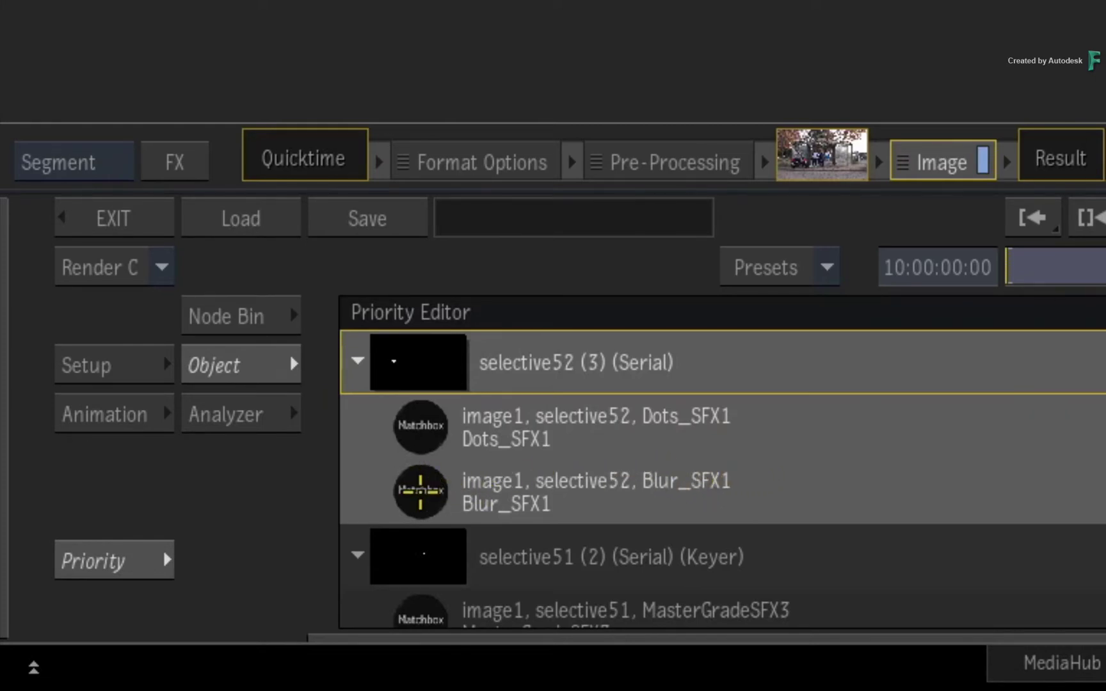
# Move Blur_SFX1 ahead of Dots_SFX1 in the Priority Editor and recheck both effects.
pyautogui.moveTo(420, 491); pyautogui.dragTo(418, 422)
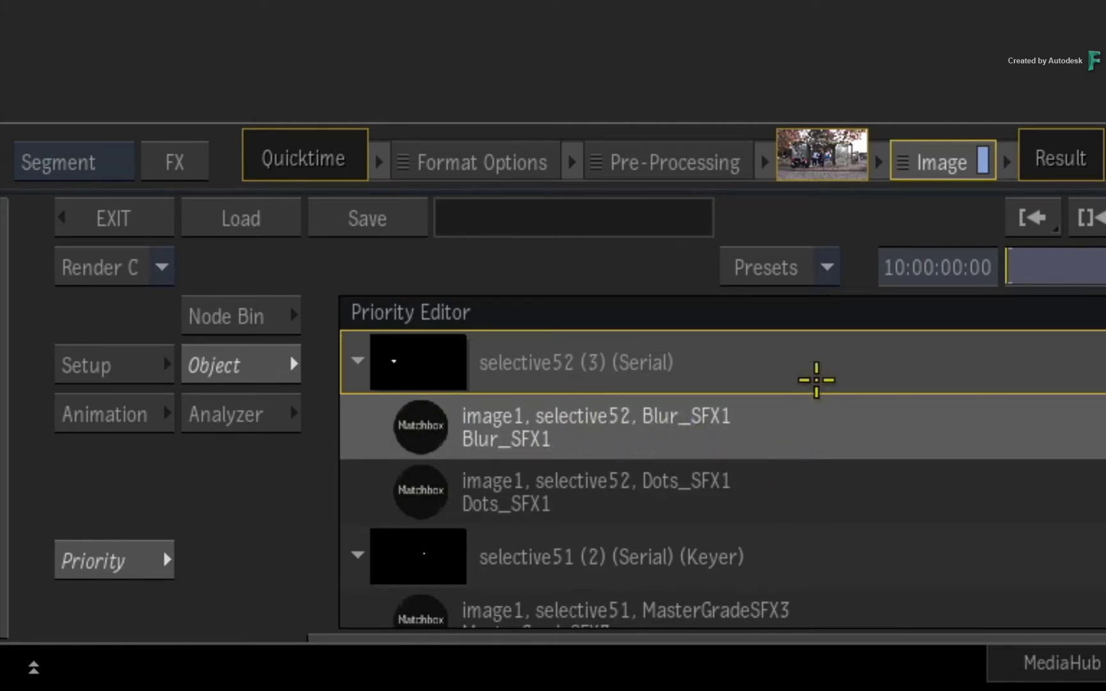
pyautogui.click(817, 380)
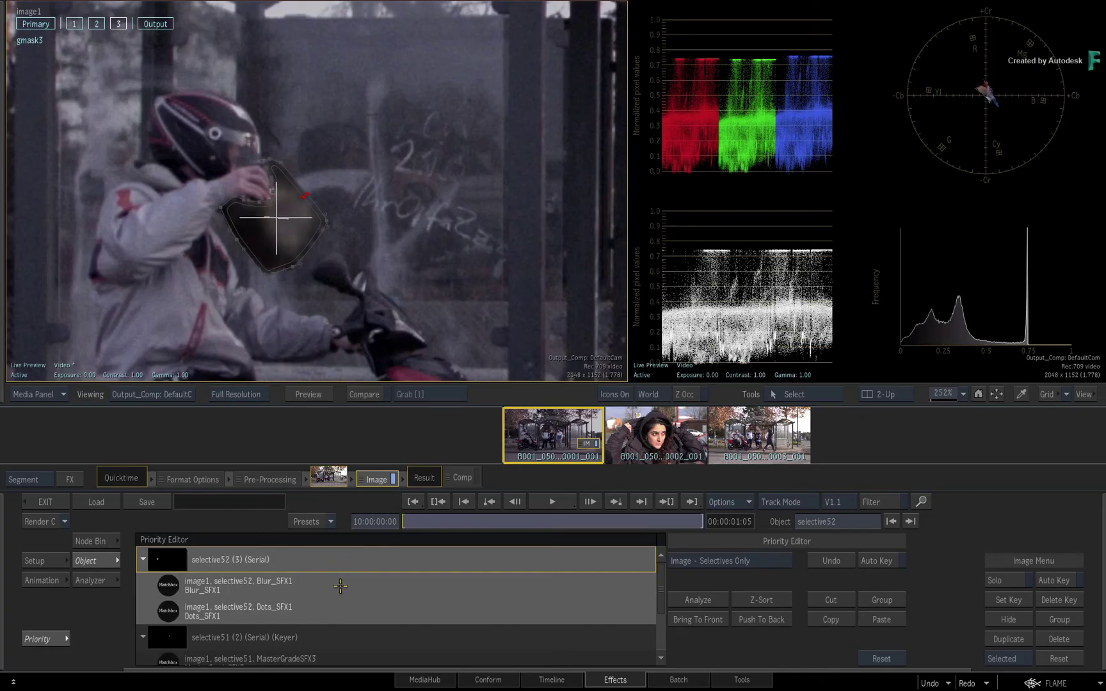
pyautogui.doubleClick(319, 610)
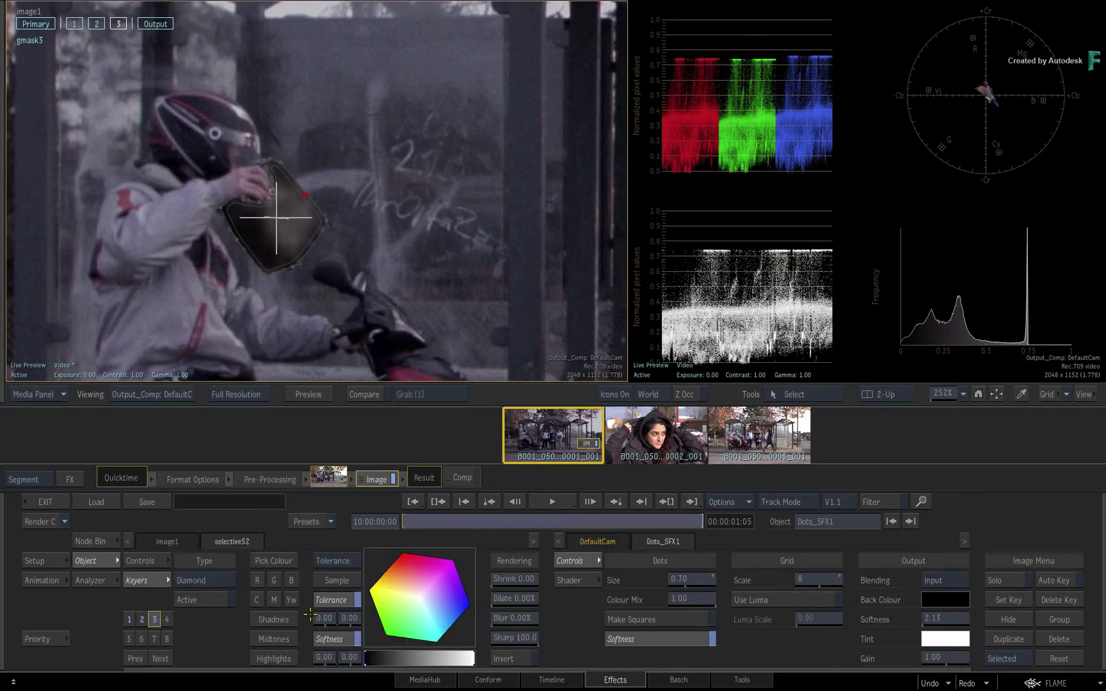
pyautogui.click(154, 618)
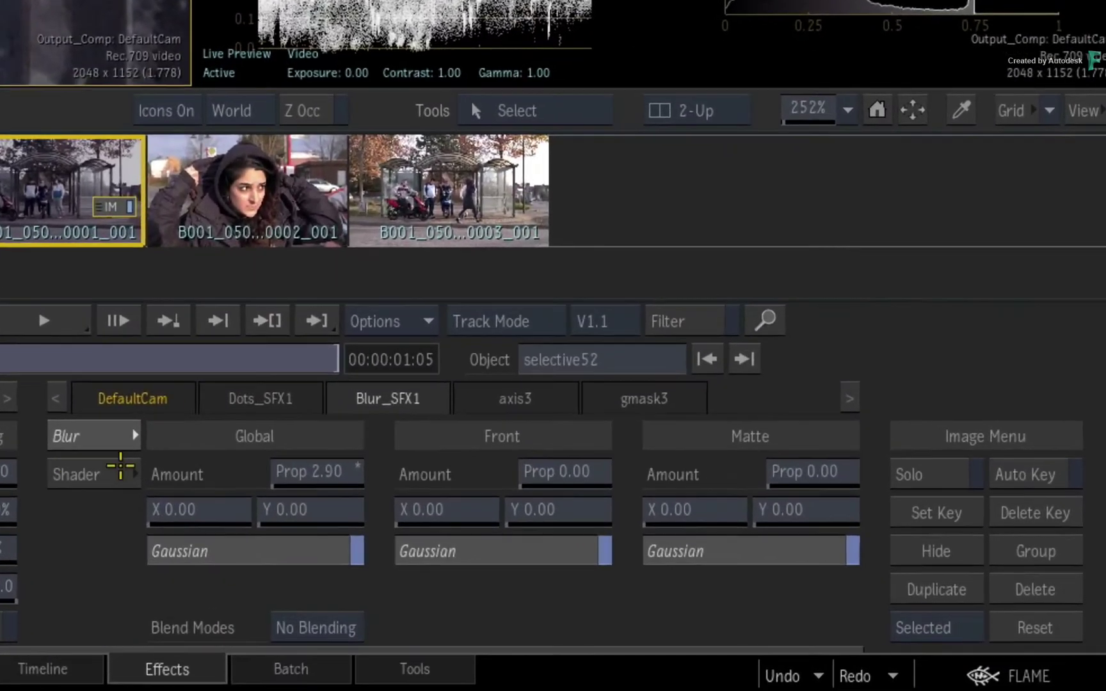
pyautogui.click(203, 393)
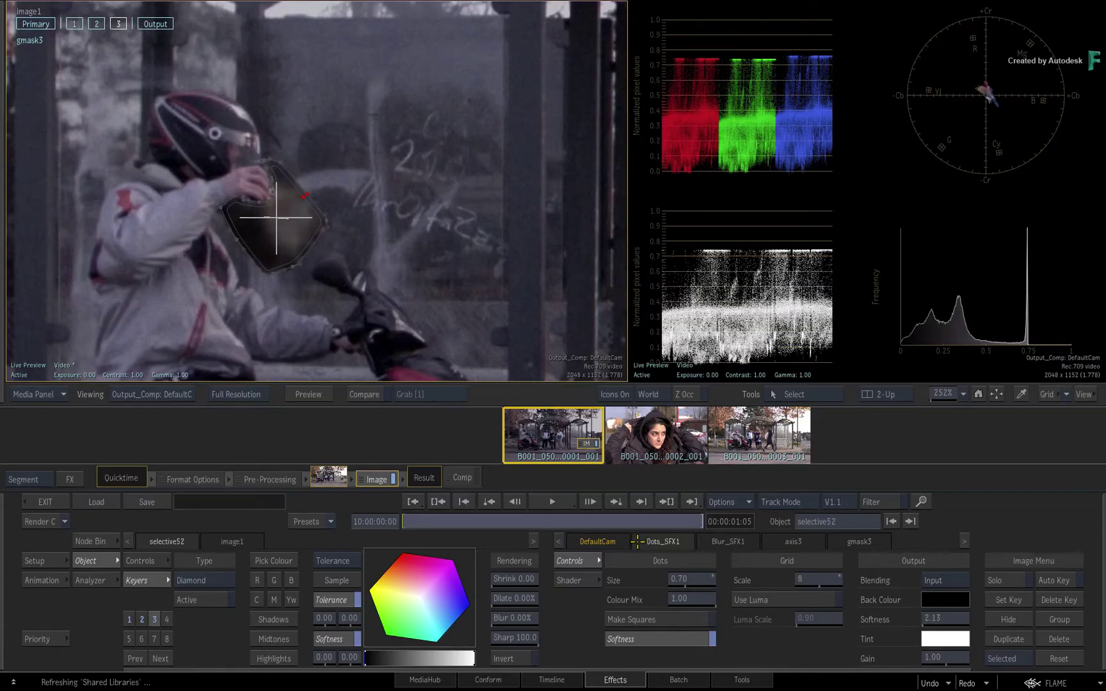
# Set the Blur_SFX1 Global Amount to 1.00.
pyautogui.click(705, 545)
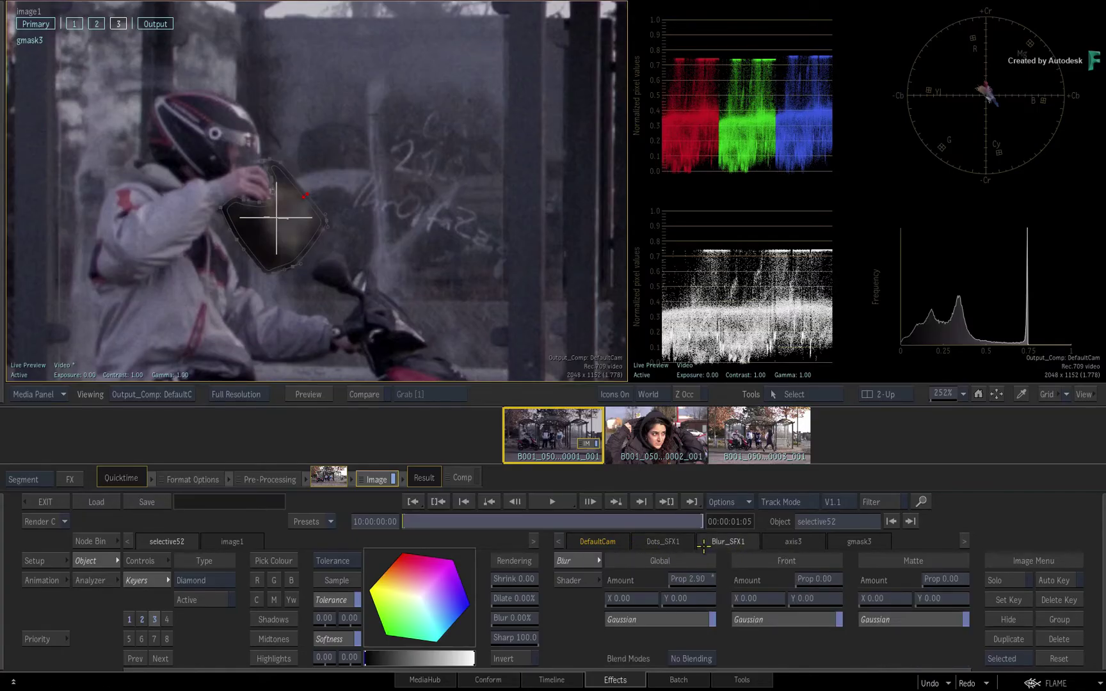
pyautogui.moveTo(696, 580); pyautogui.dragTo(705, 580)
pyautogui.click(695, 579)
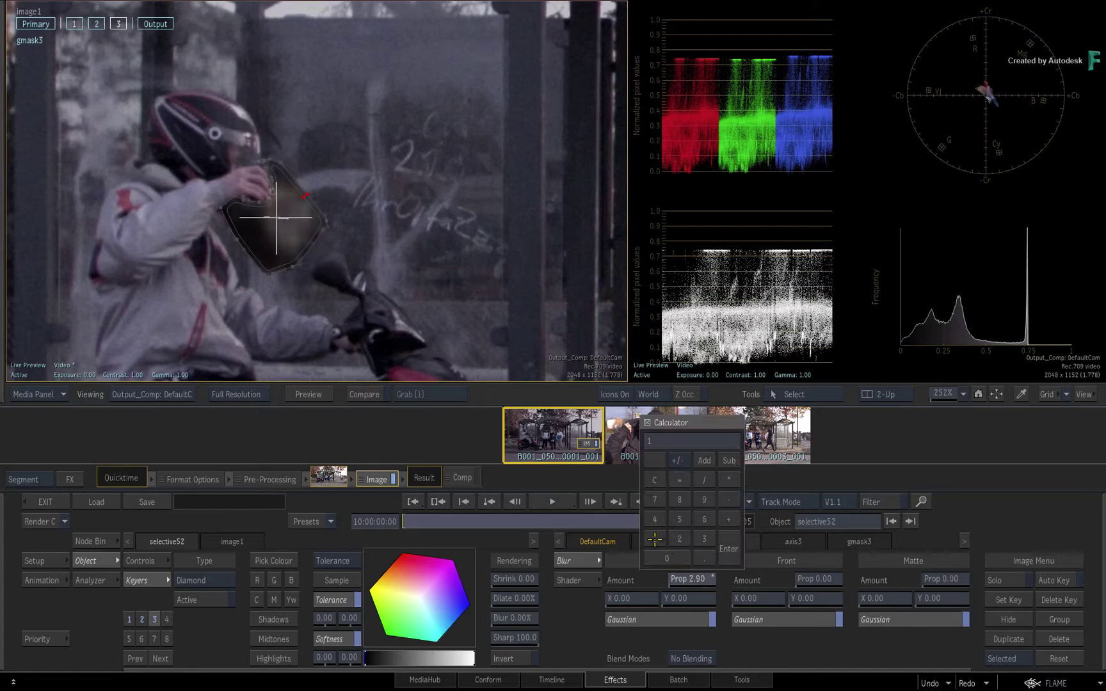
pyautogui.click(720, 549)
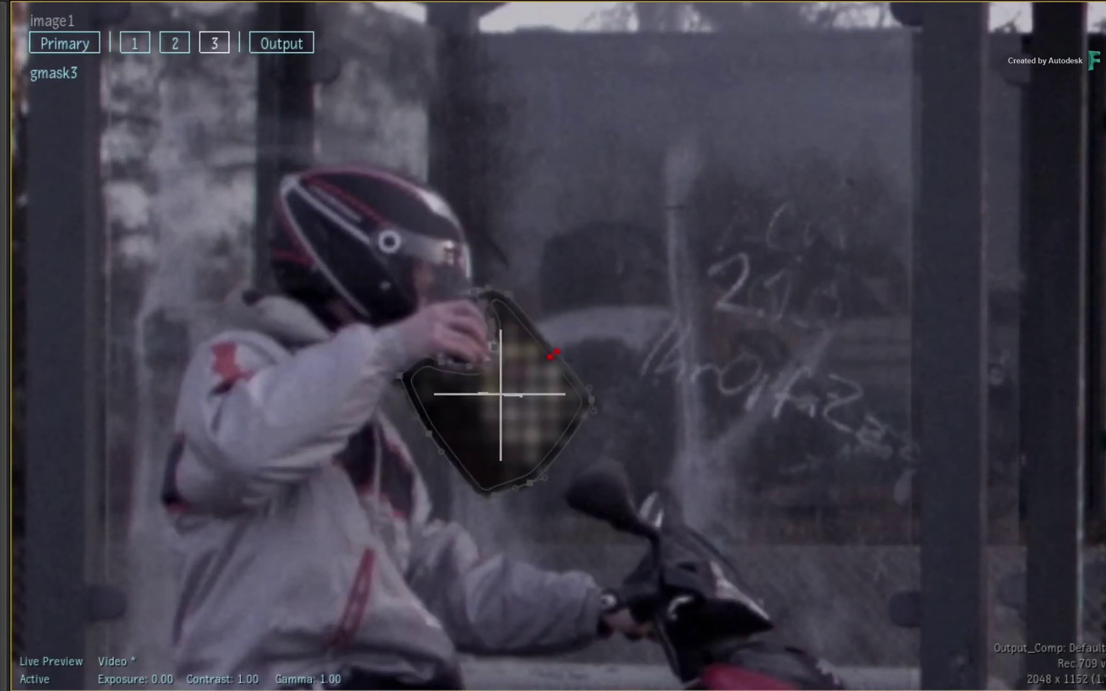
# Planar-track gmask3 from the axis3 Tracking settings, then hide the mask outline.
pyautogui.click(547, 471)
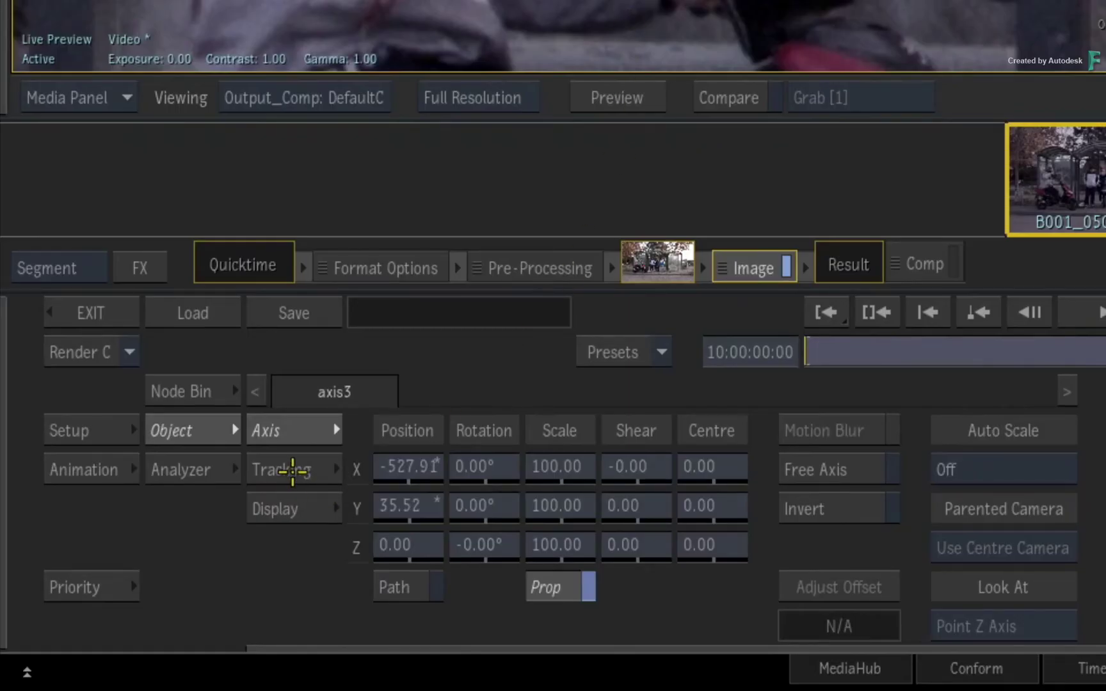
pyautogui.click(295, 470)
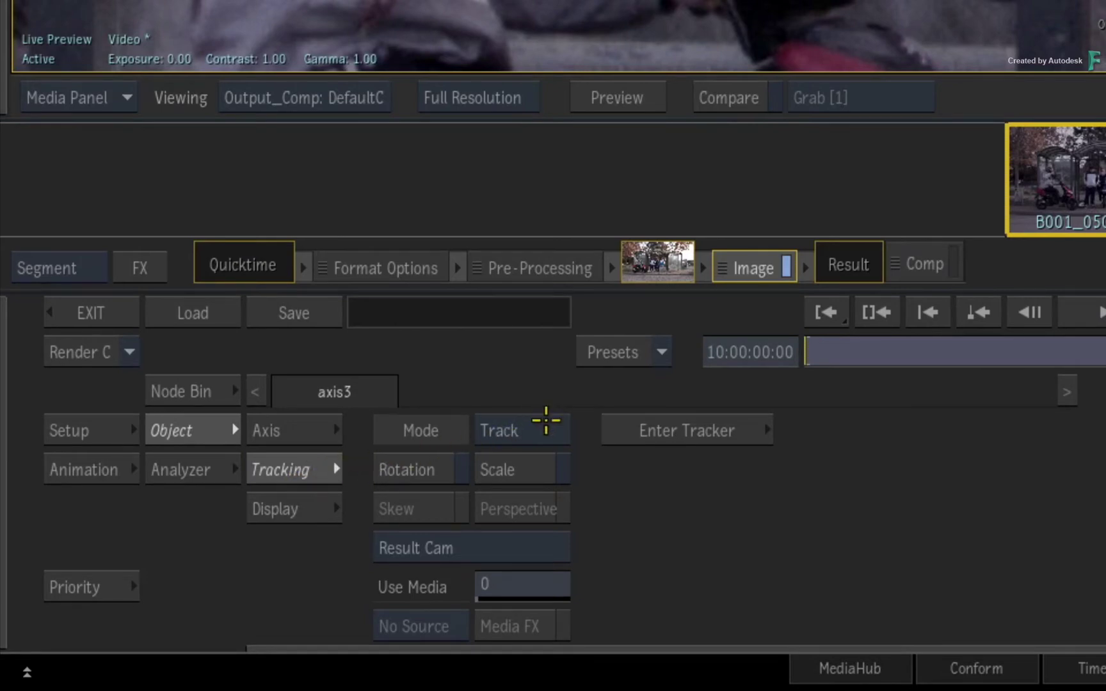
pyautogui.click(545, 427)
pyautogui.click(548, 495)
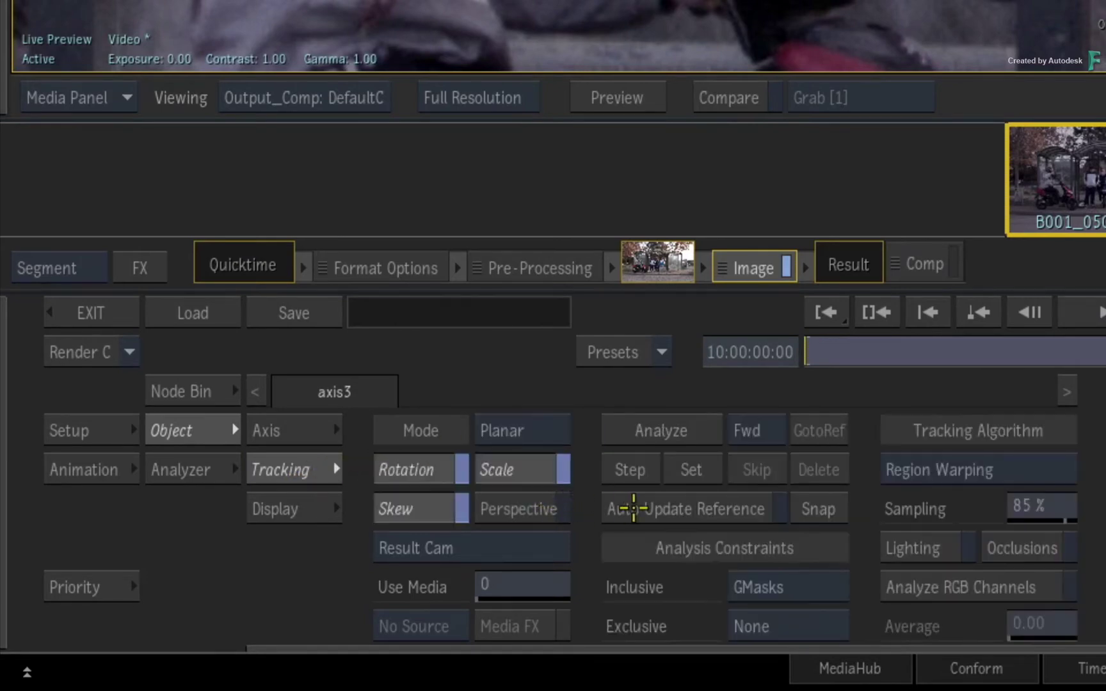
pyautogui.click(661, 431)
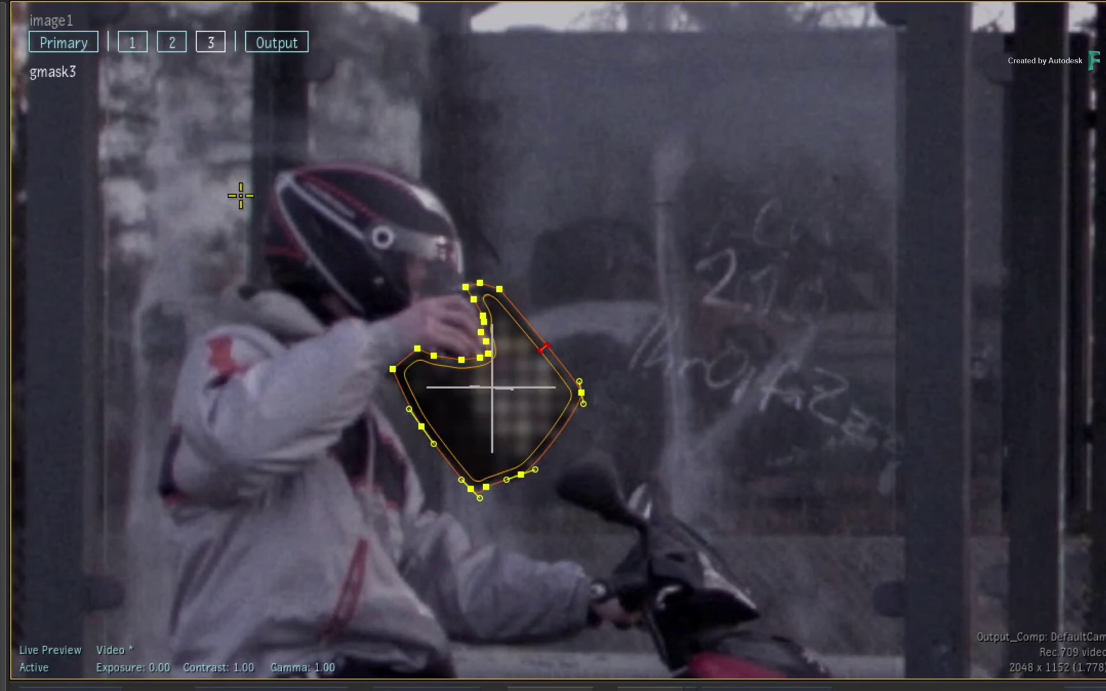
pyautogui.press('h')
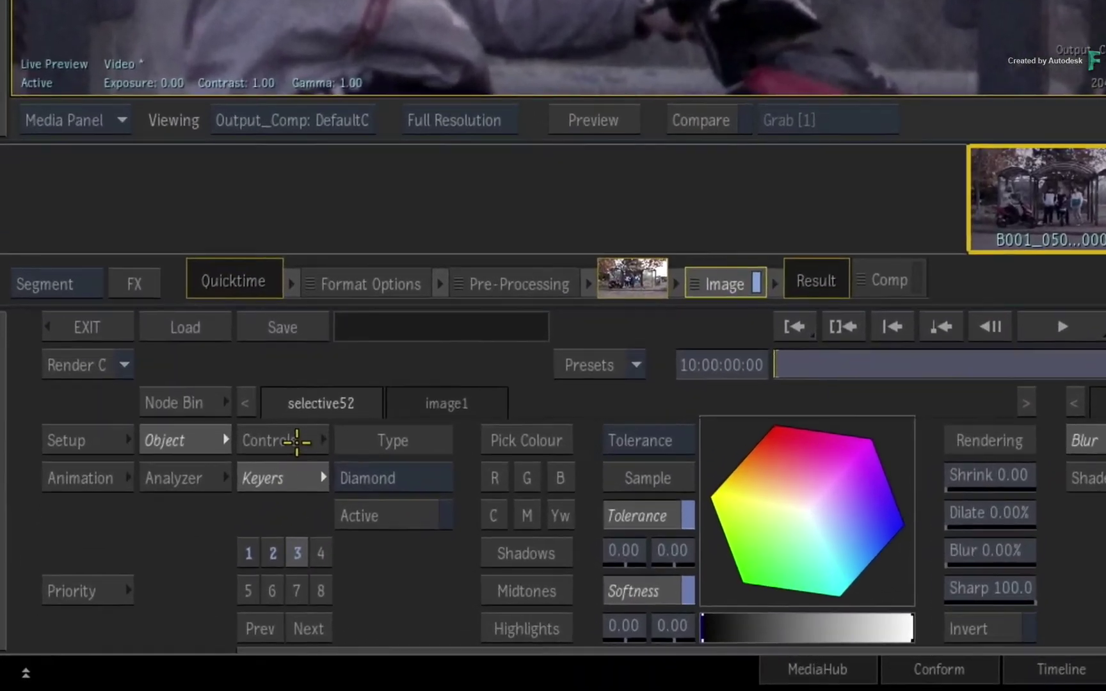
# Enter the Custom Names Primary, Secondary and Branding for selectives one through three.
pyautogui.click(154, 560)
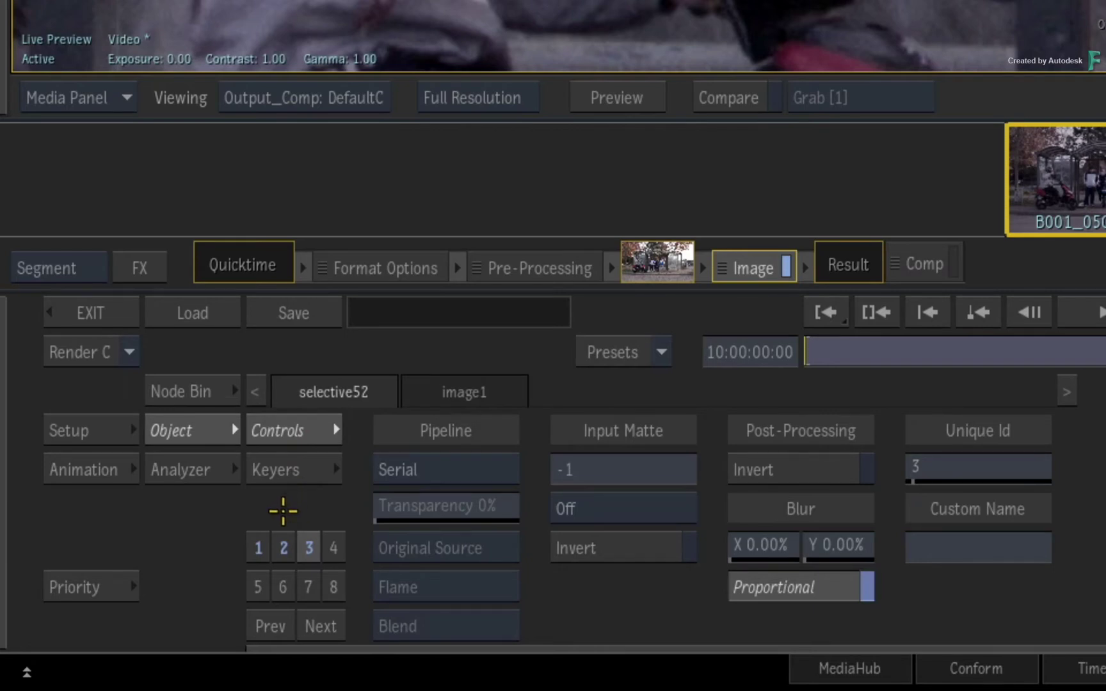
pyautogui.click(253, 546)
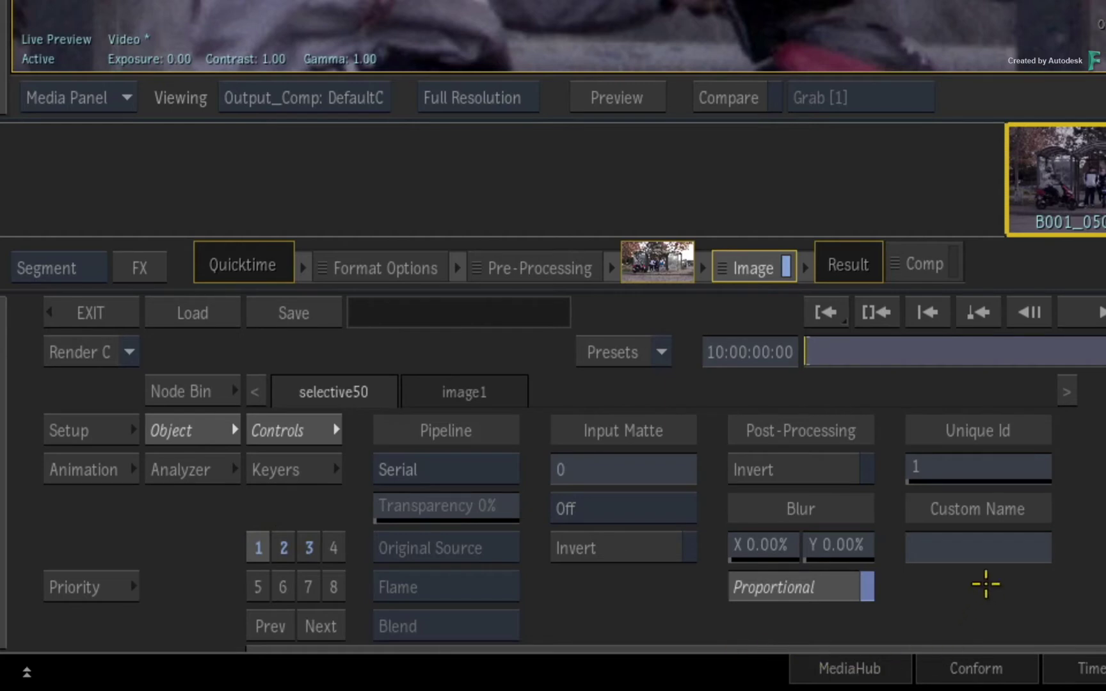
pyautogui.click(987, 556)
pyautogui.write('Pr')
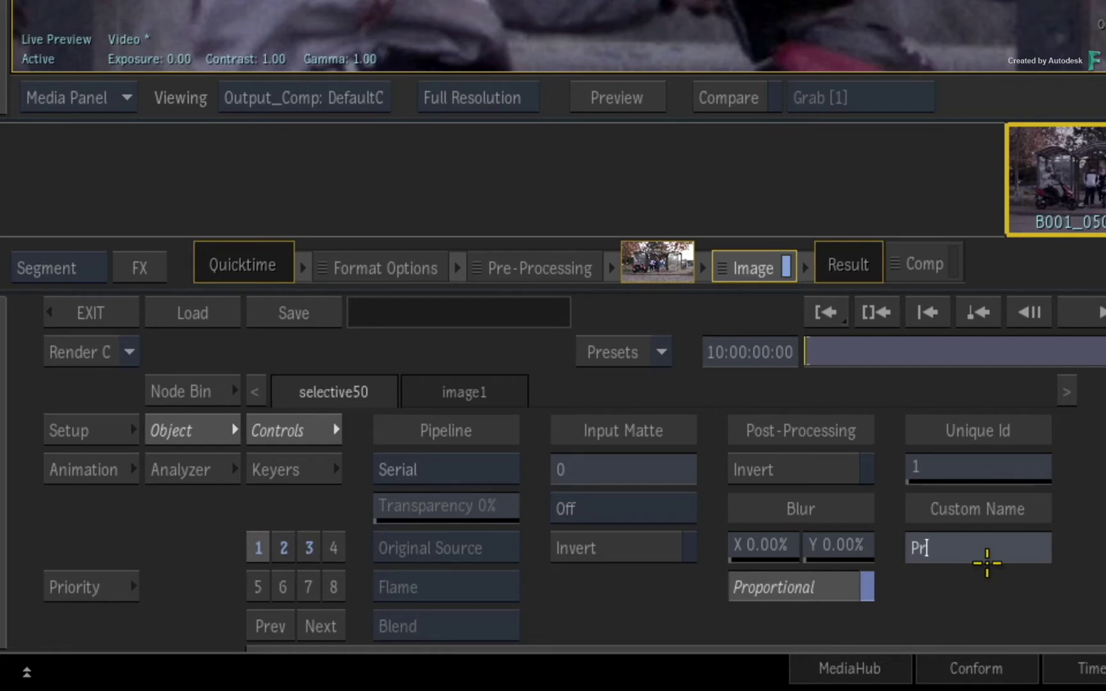
pyautogui.write('imary')
pyautogui.press('Return')
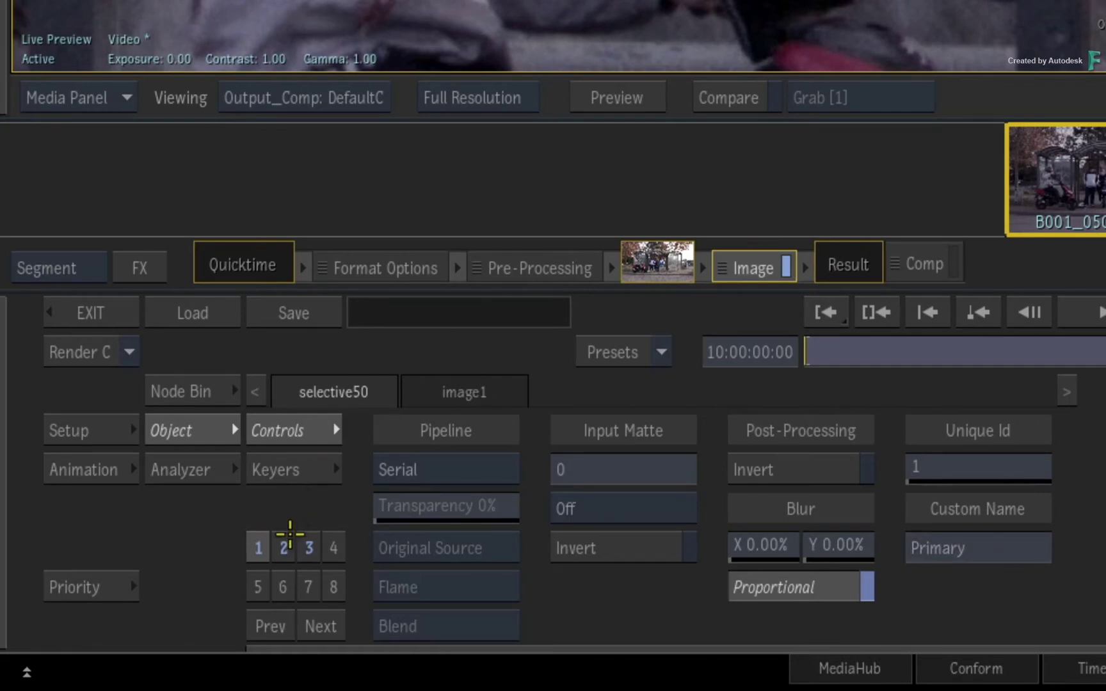
pyautogui.click(283, 548)
pyautogui.click(933, 554)
pyautogui.write('Secondary')
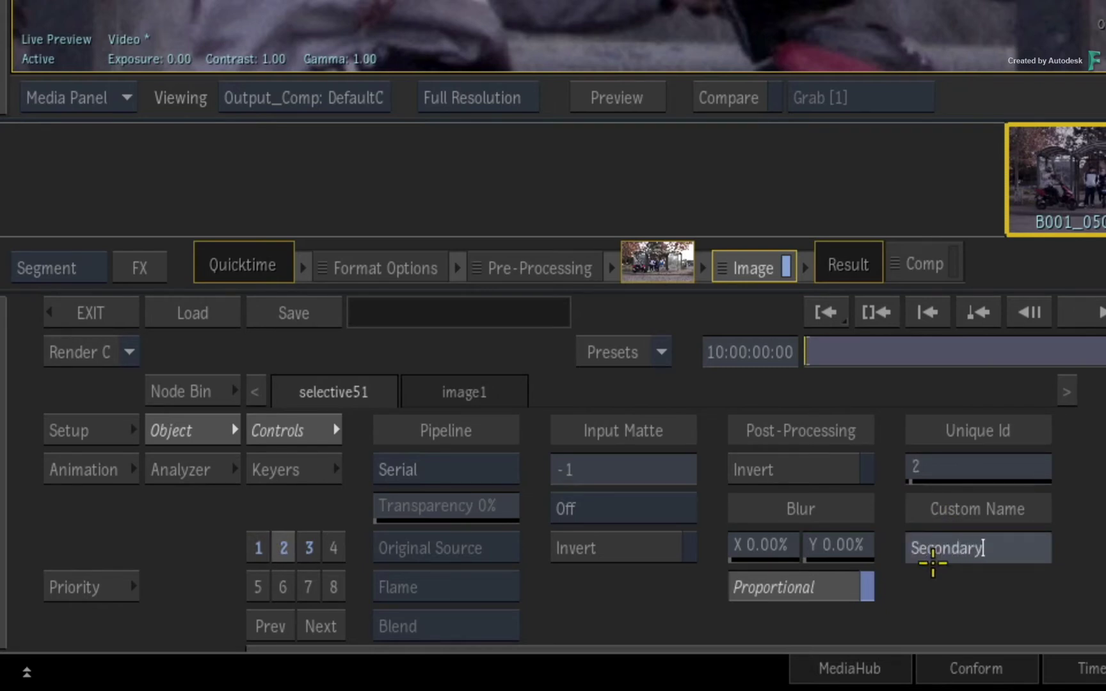
pyautogui.press('Return')
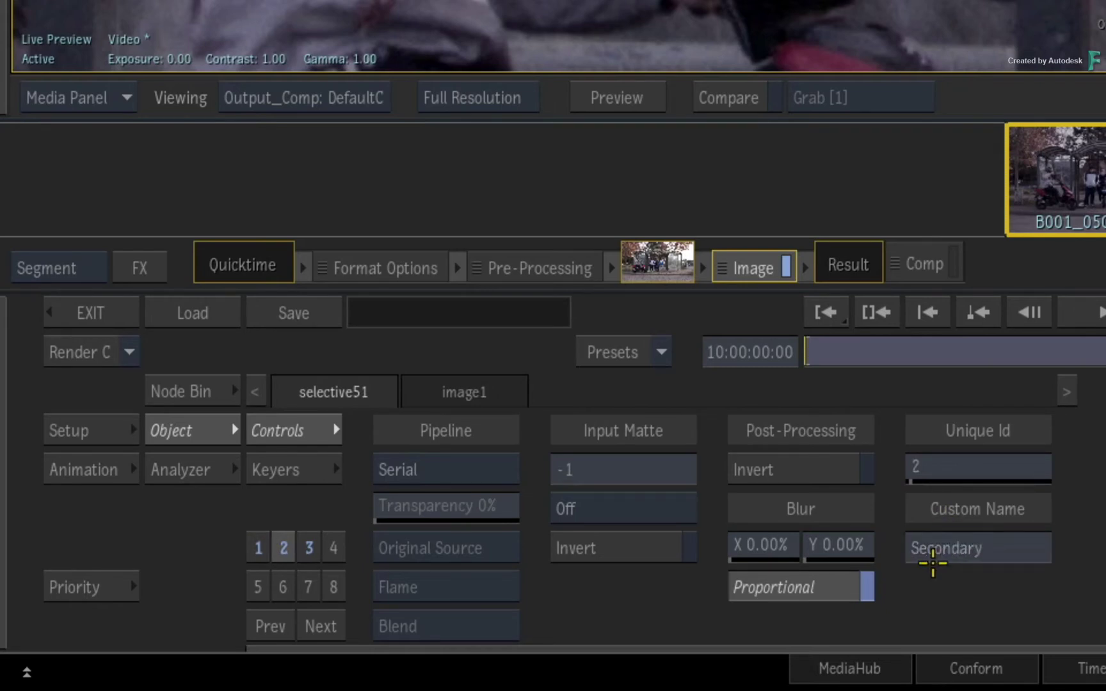
pyautogui.click(309, 548)
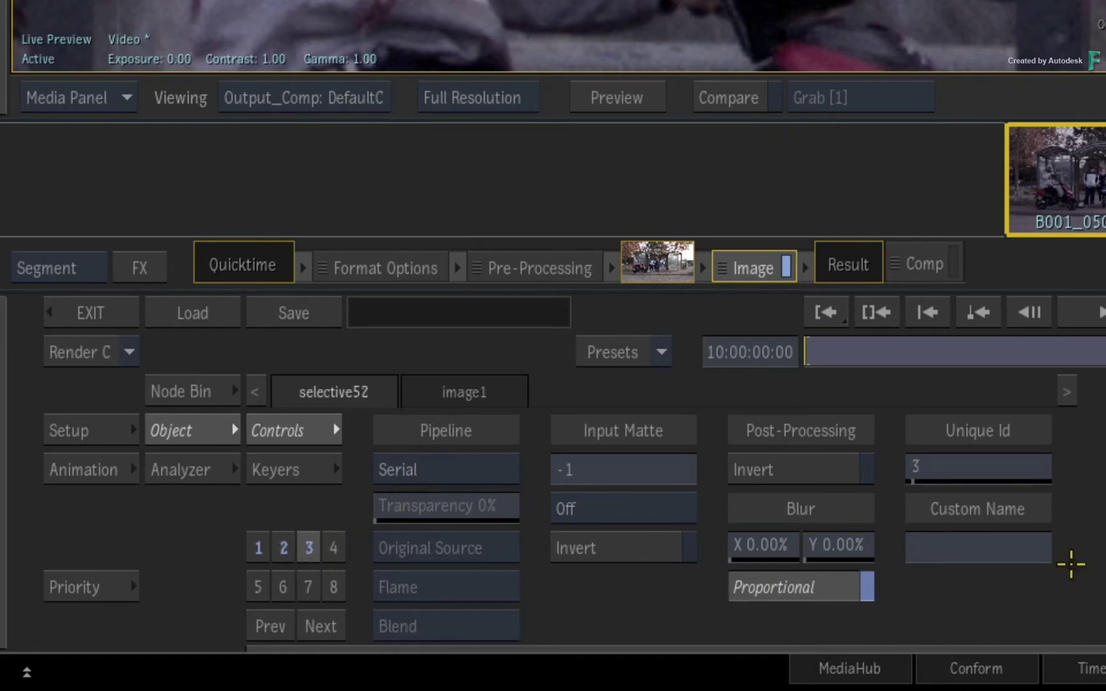
pyautogui.click(1011, 545)
pyautogui.write('Br')
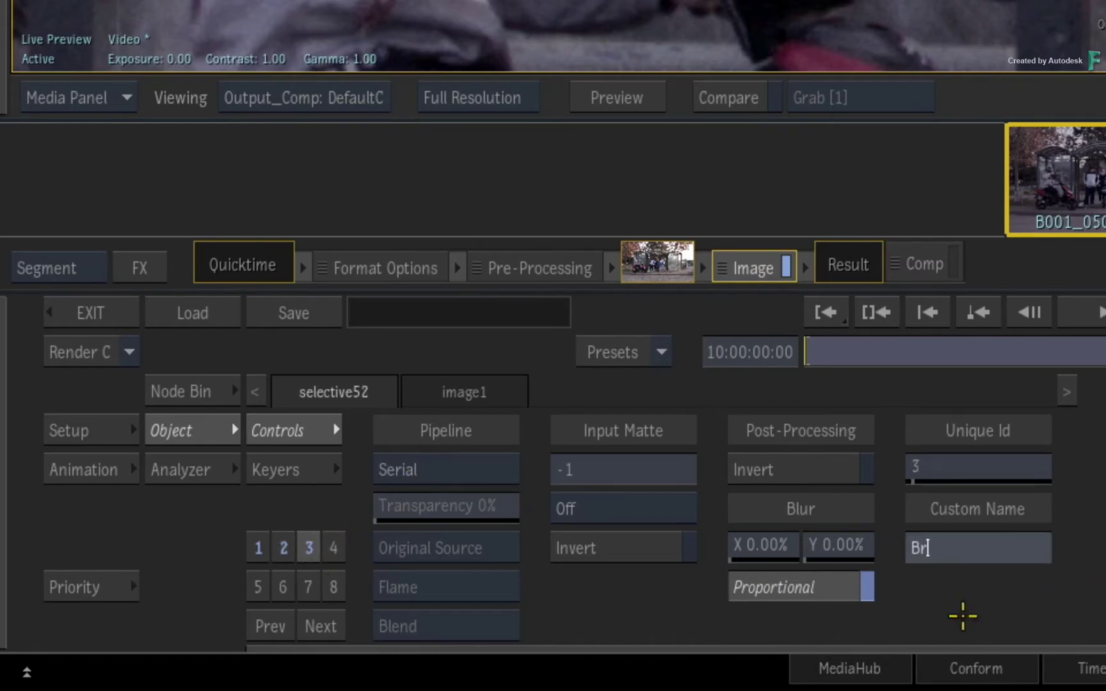
pyautogui.write('anding')
pyautogui.press('Return')
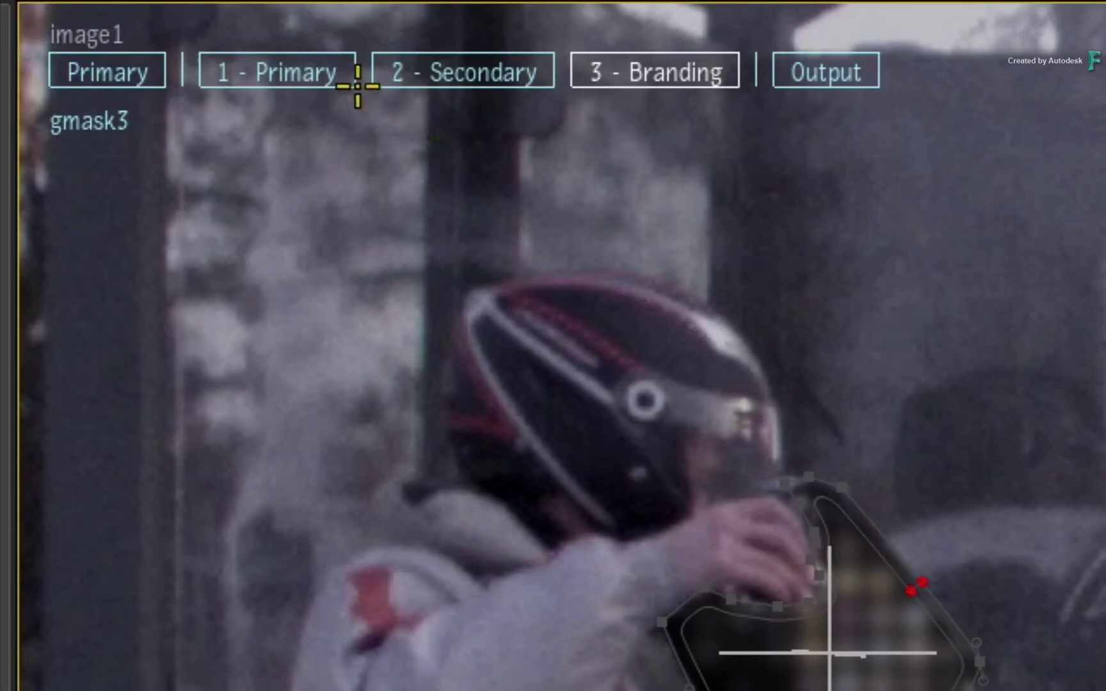
# Check the Primary, Secondary and Branding viewer tabs, then bring up Branding's Keyers settings.
pyautogui.click(308, 67)
pyautogui.click(459, 69)
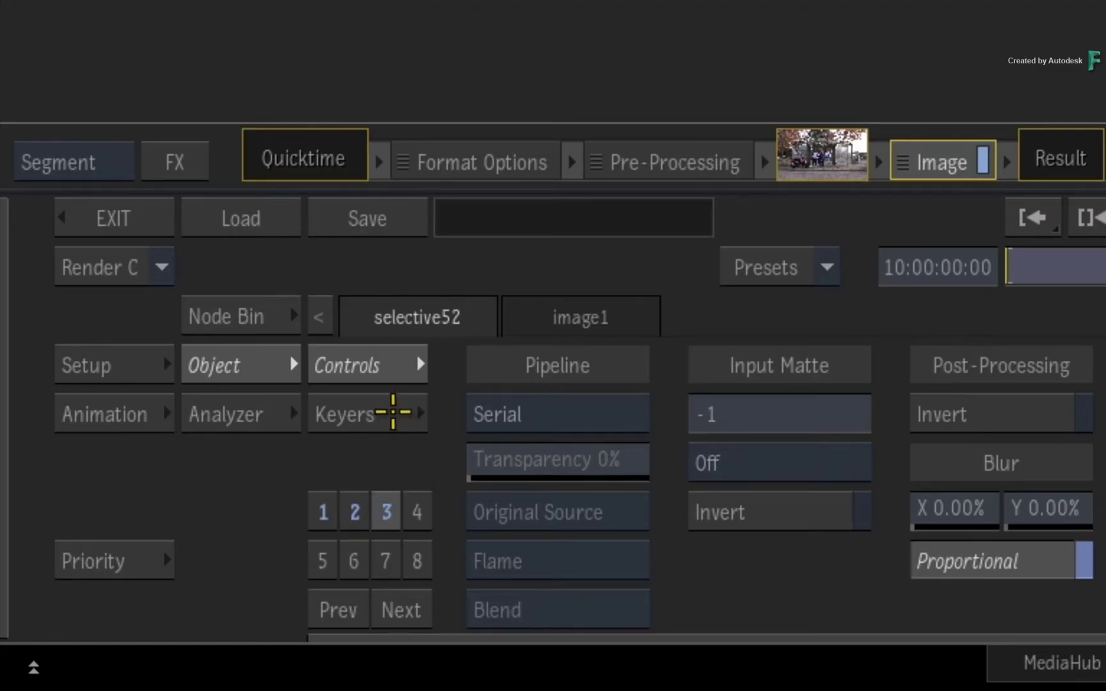
pyautogui.click(392, 419)
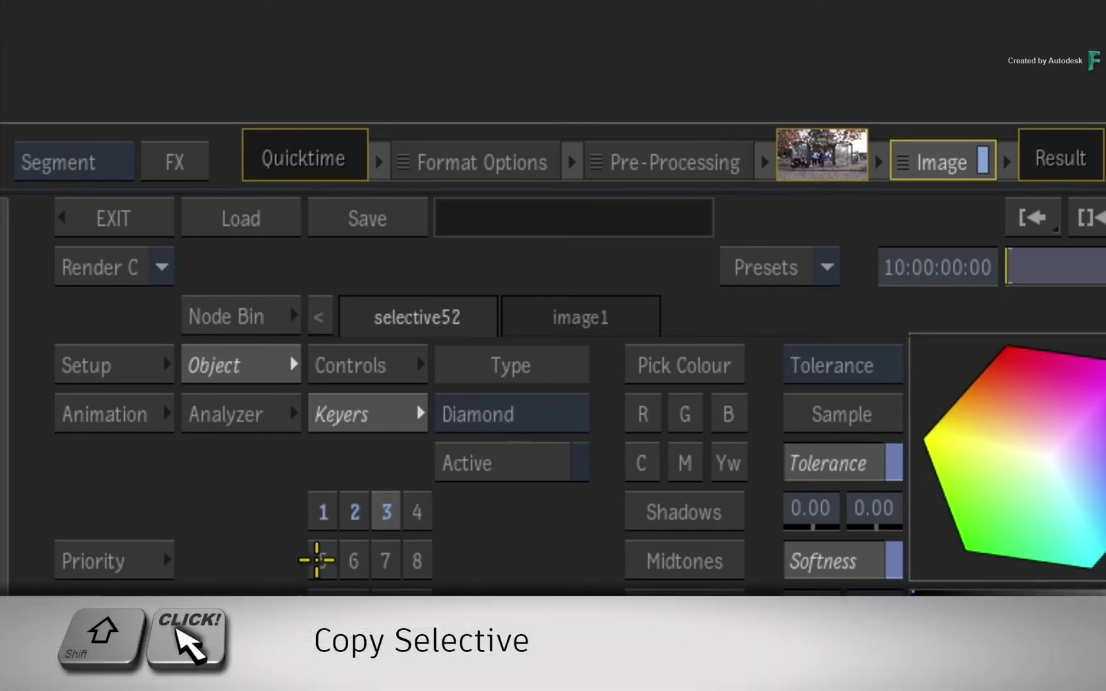
# Copy Branding to slot 5 and delete it, then move selective 3 into slot 5.
pyautogui.keyDown('shift'); pyautogui.click(317, 560); pyautogui.keyUp('shift')
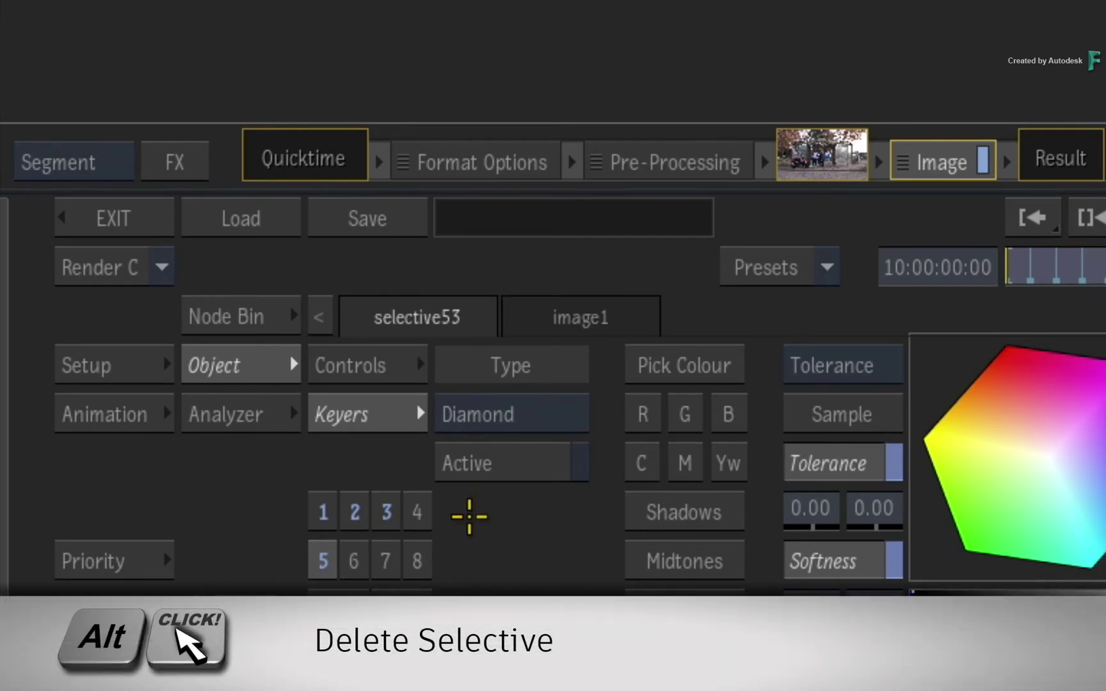
pyautogui.keyDown('alt'); pyautogui.click(322, 560); pyautogui.keyUp('alt')
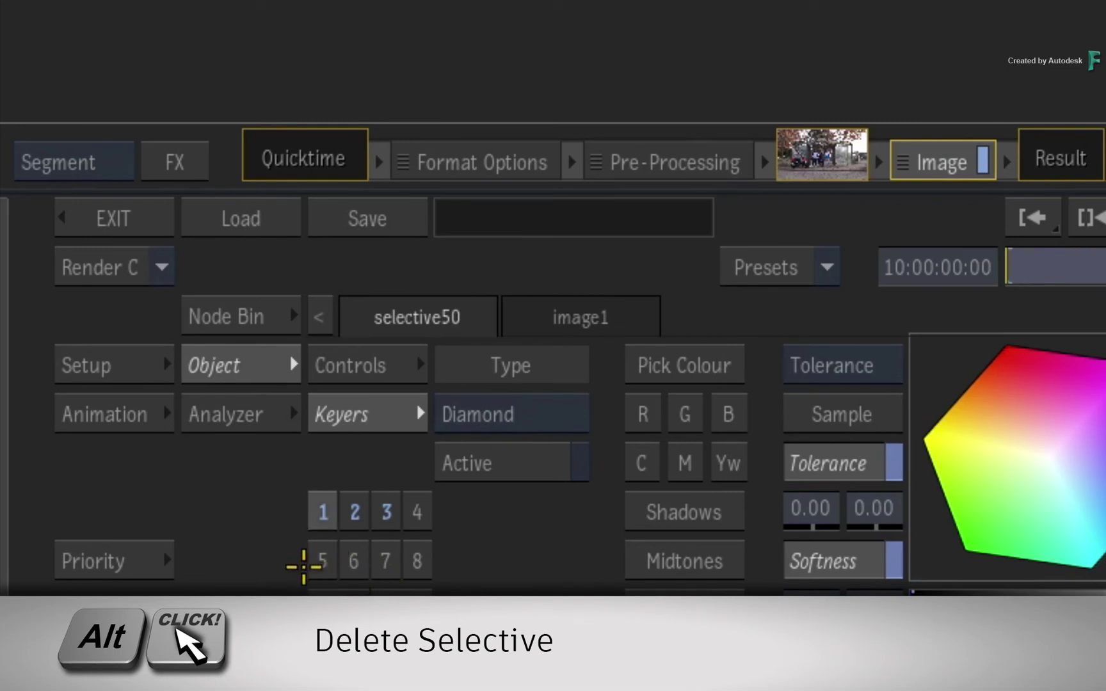
pyautogui.click(386, 515)
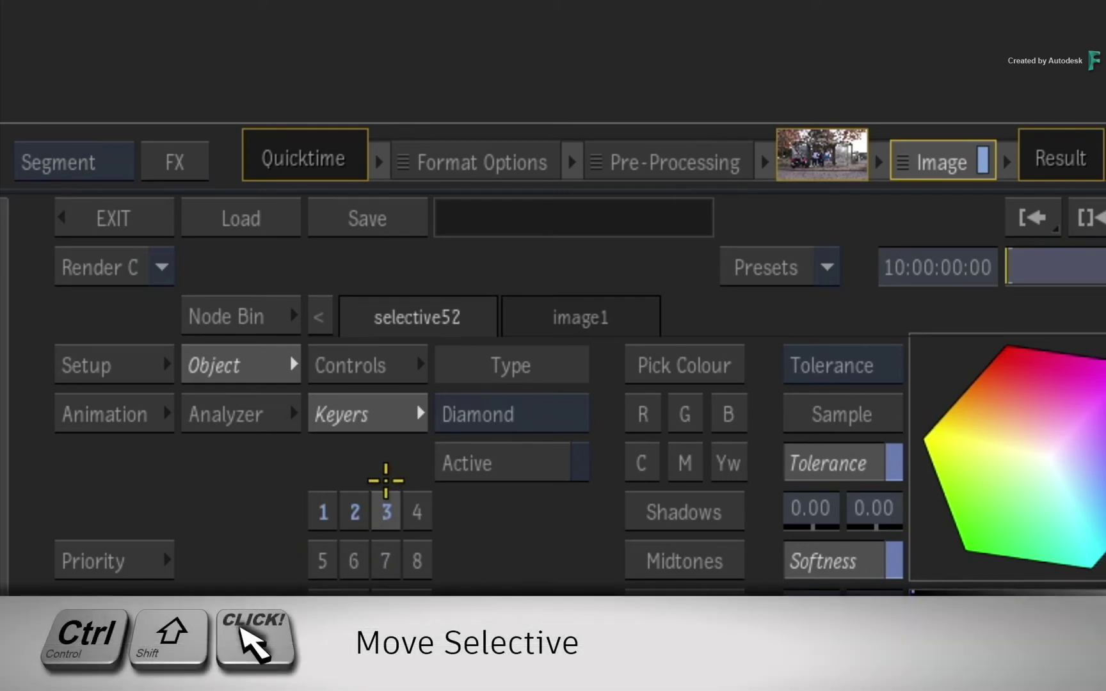
pyautogui.keyDown('ctrl'); pyautogui.keyDown('shift'); pyautogui.click(321, 559); pyautogui.keyUp('shift'); pyautogui.keyUp('ctrl')
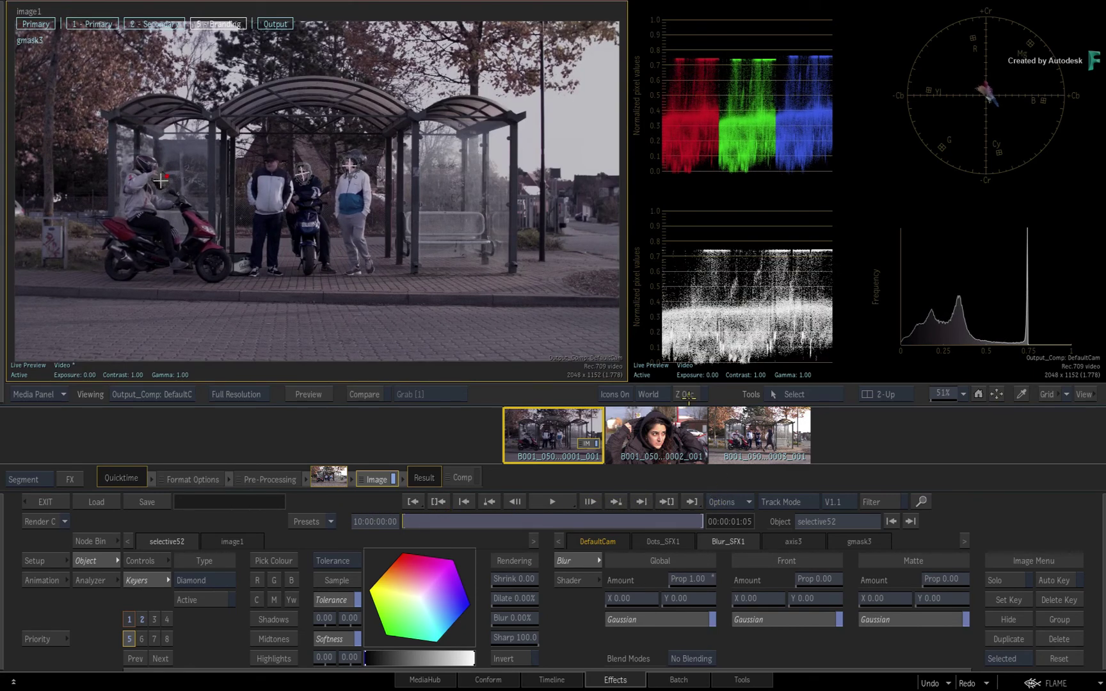
pyautogui.click(615, 394)
pyautogui.click(608, 363)
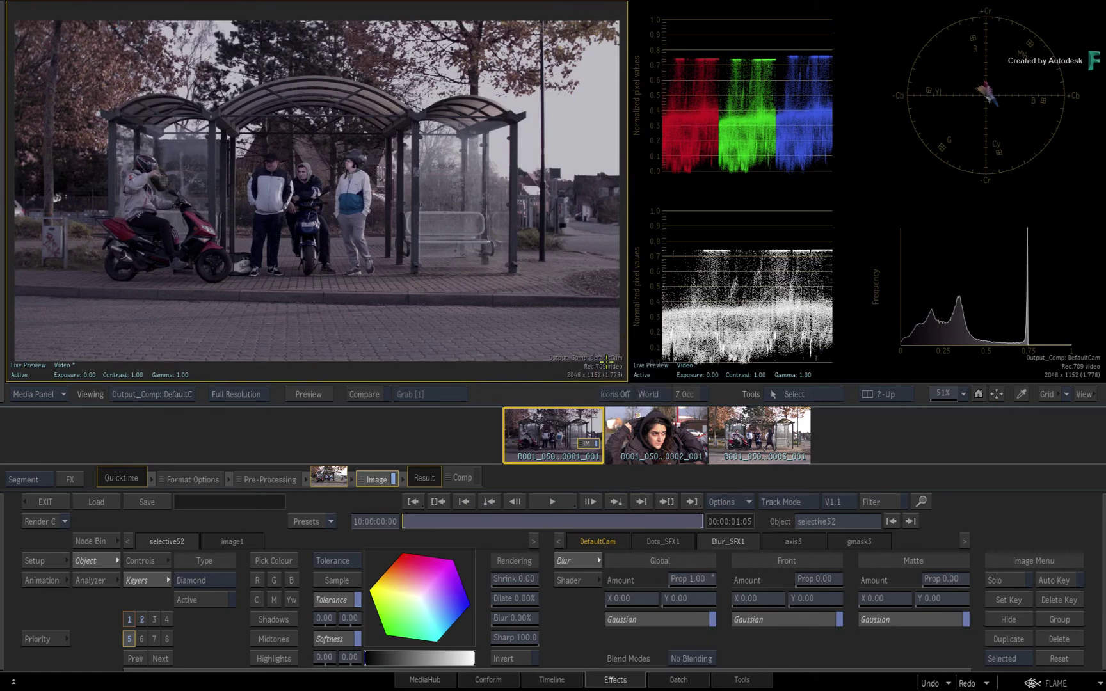
pyautogui.press('space')
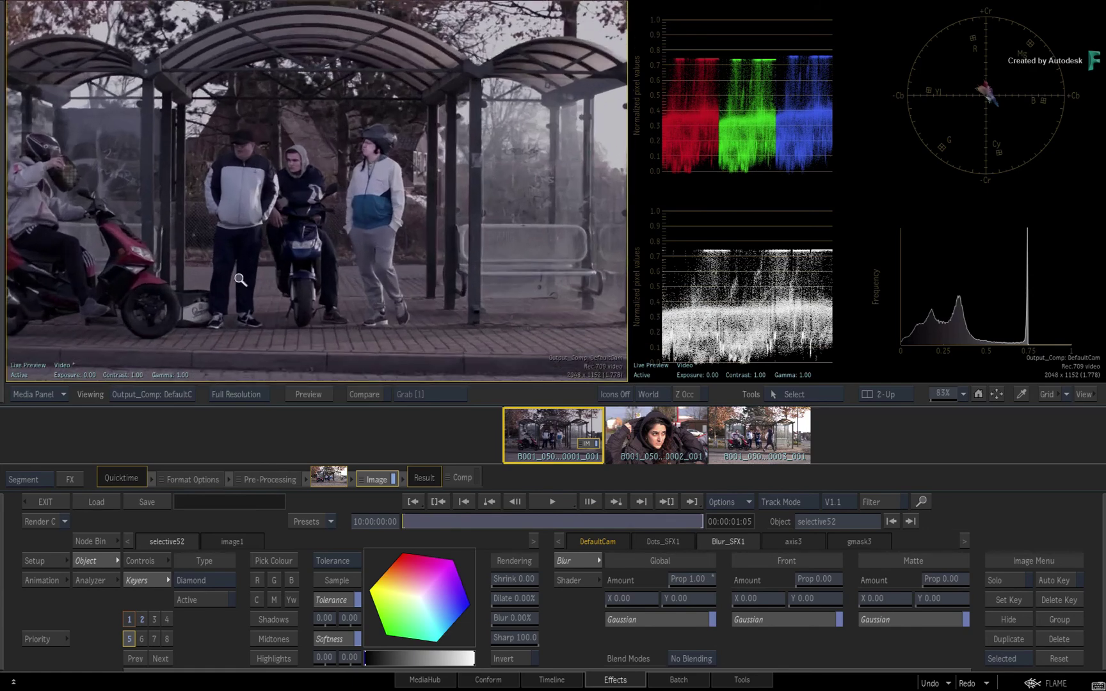
pyautogui.scroll(5, 354, 273)
pyautogui.scroll(-2, 354, 273)
pyautogui.scroll(-1, 380, 281)
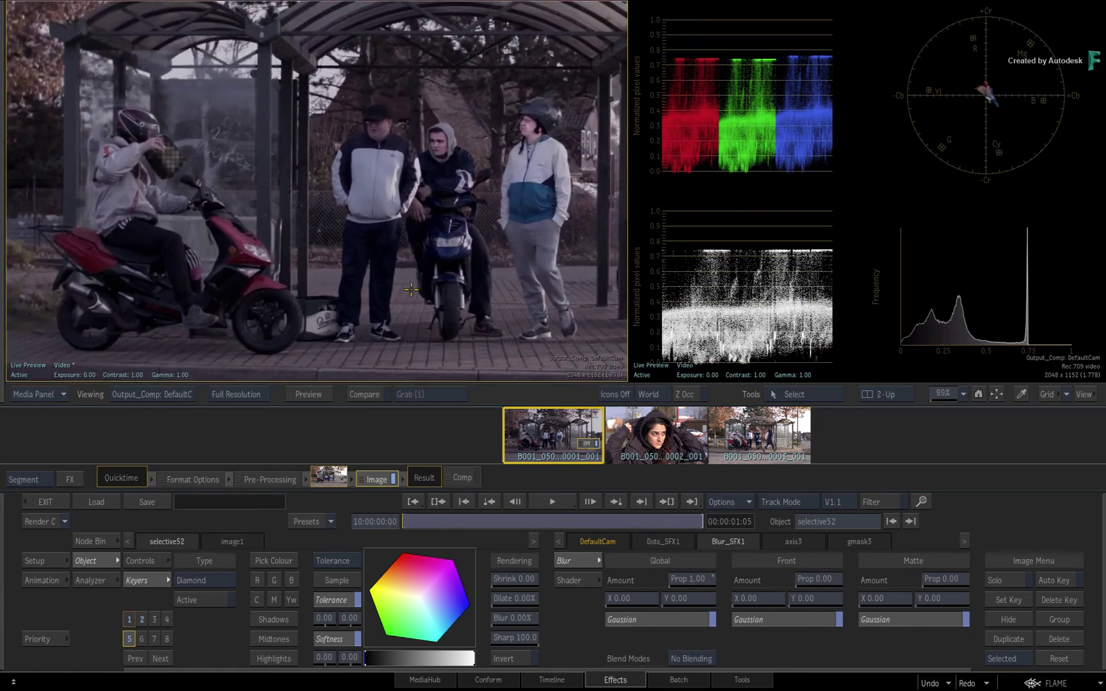
pyautogui.press('space')
pyautogui.press('space')
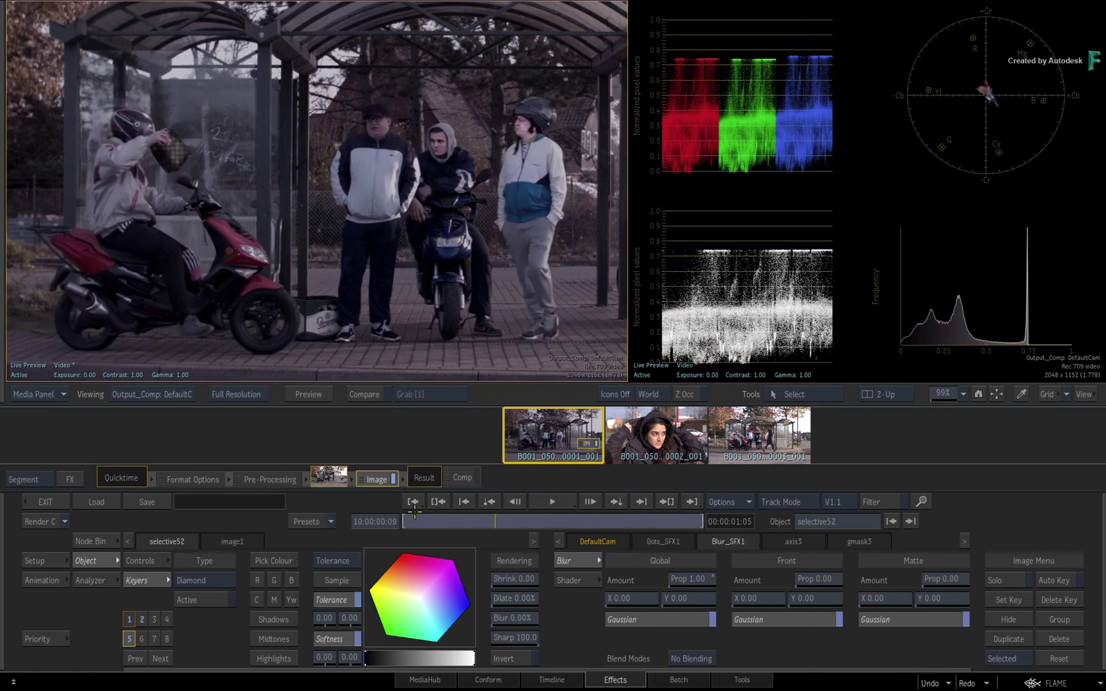
pyautogui.click(997, 393)
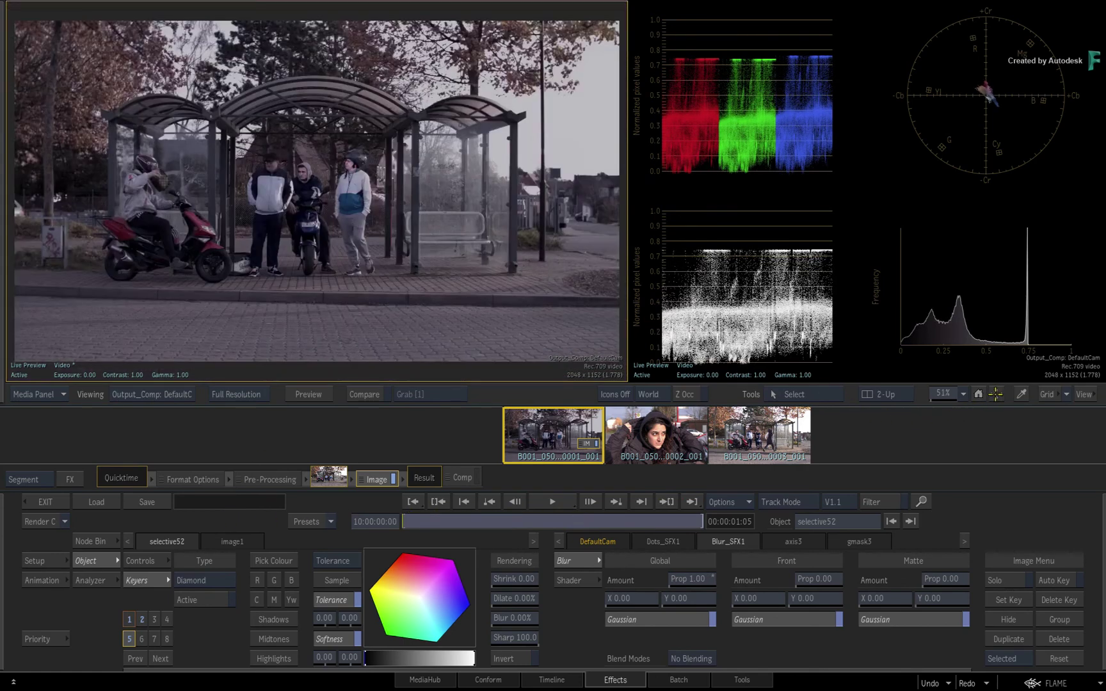
pyautogui.click(413, 521)
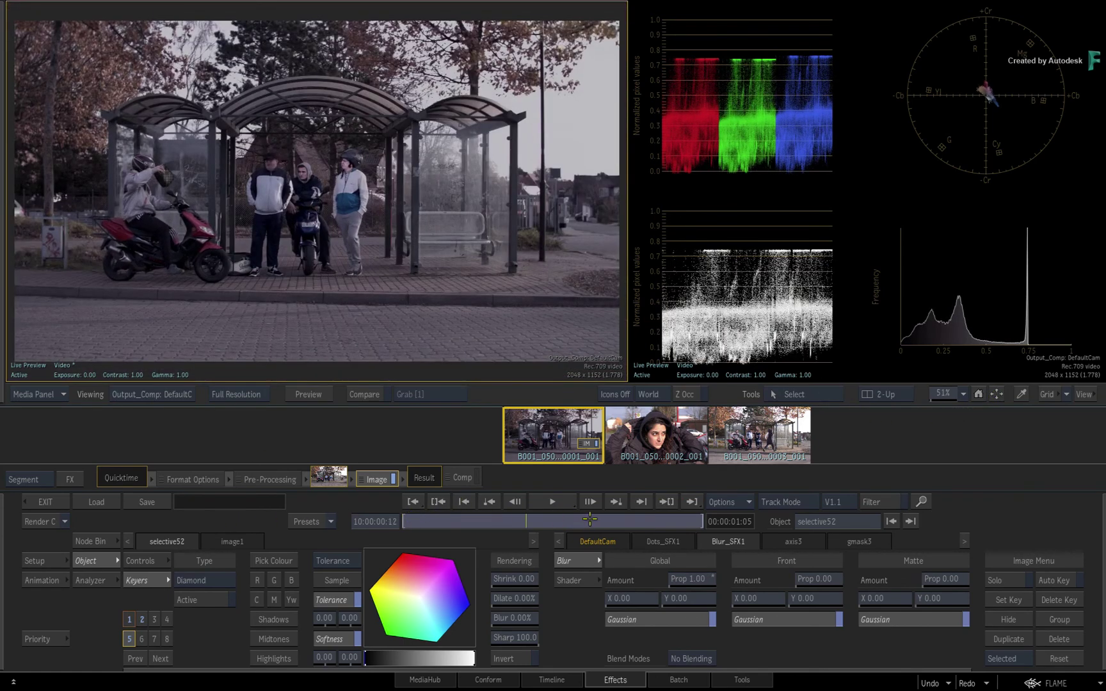
pyautogui.click(624, 394)
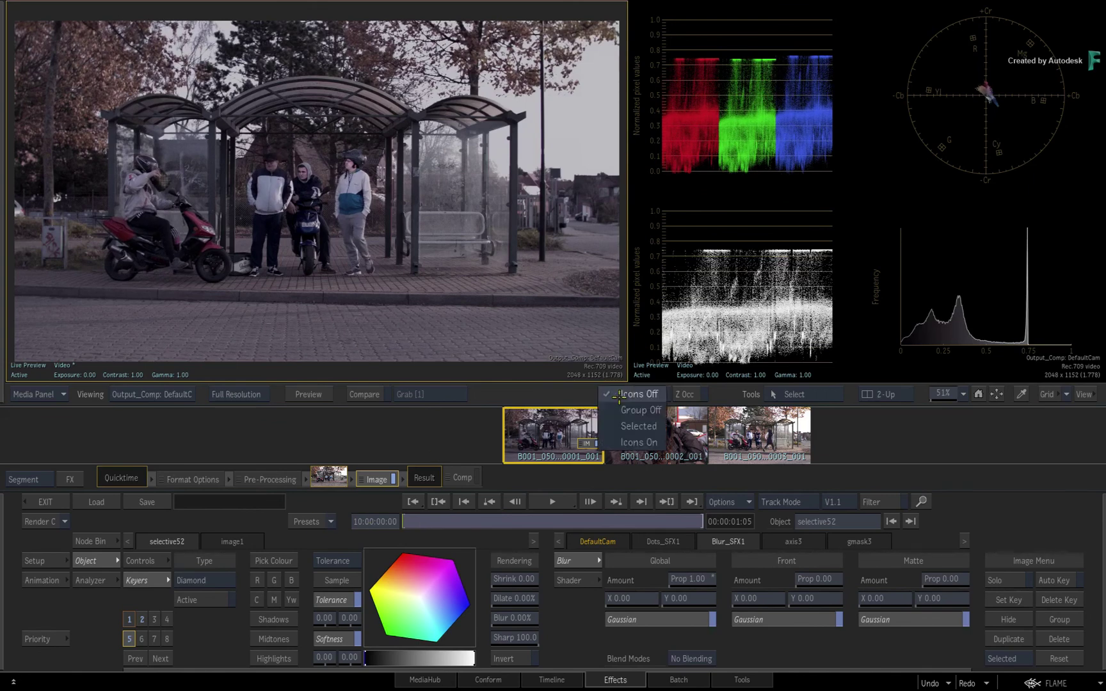
pyautogui.click(621, 440)
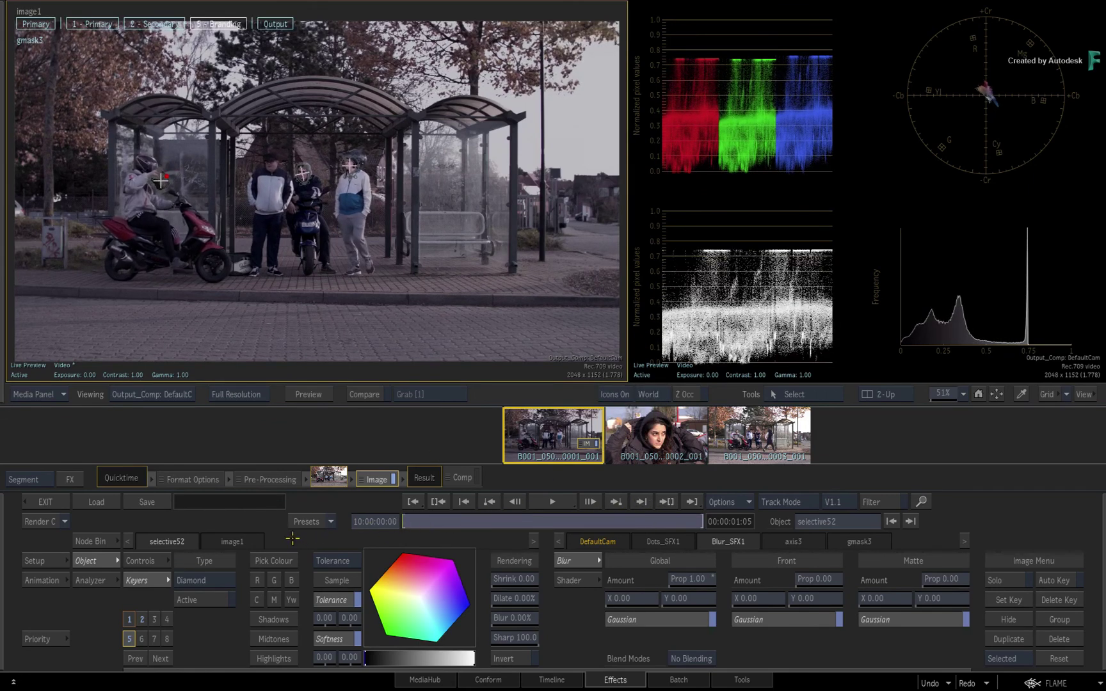
pyautogui.click(644, 438)
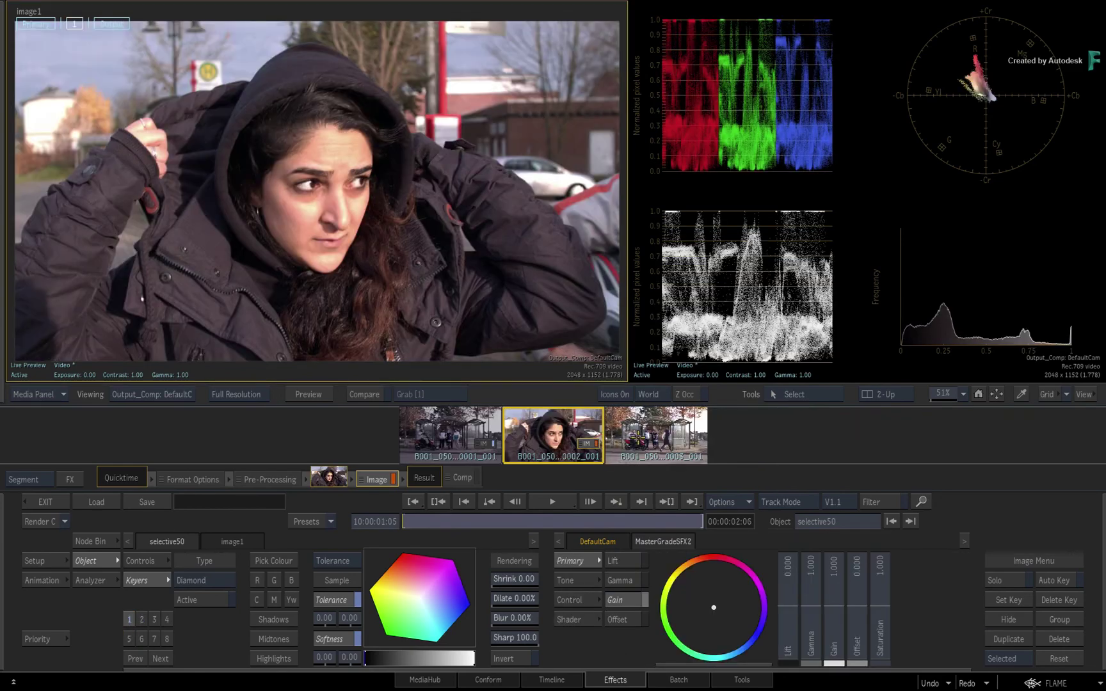
pyautogui.click(631, 437)
pyautogui.click(471, 428)
pyautogui.click(453, 426)
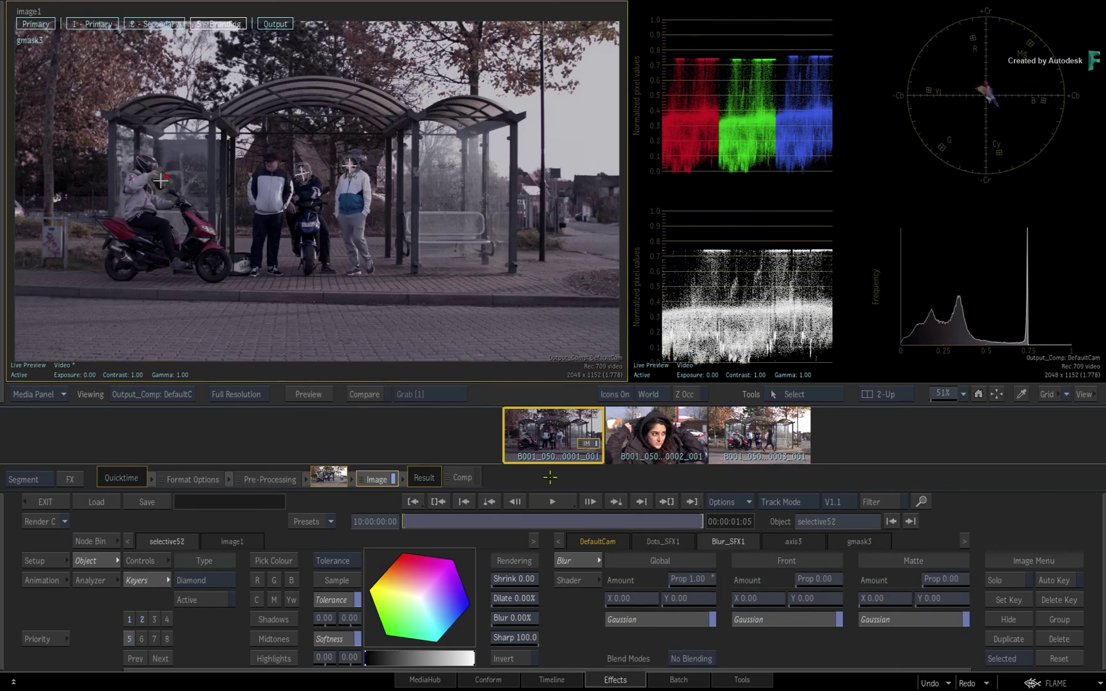